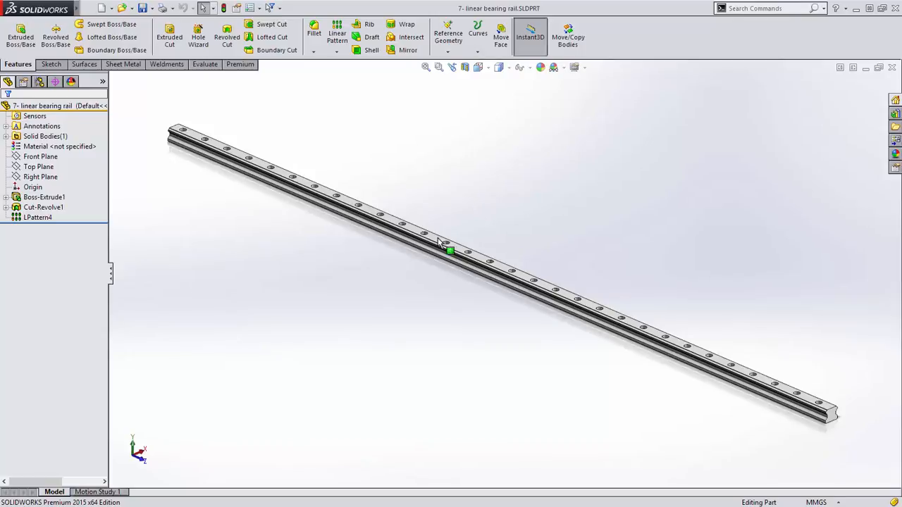
Set the length of the linear bearing rail's Boss-Extrude1 to 800 mm.
click(438, 243)
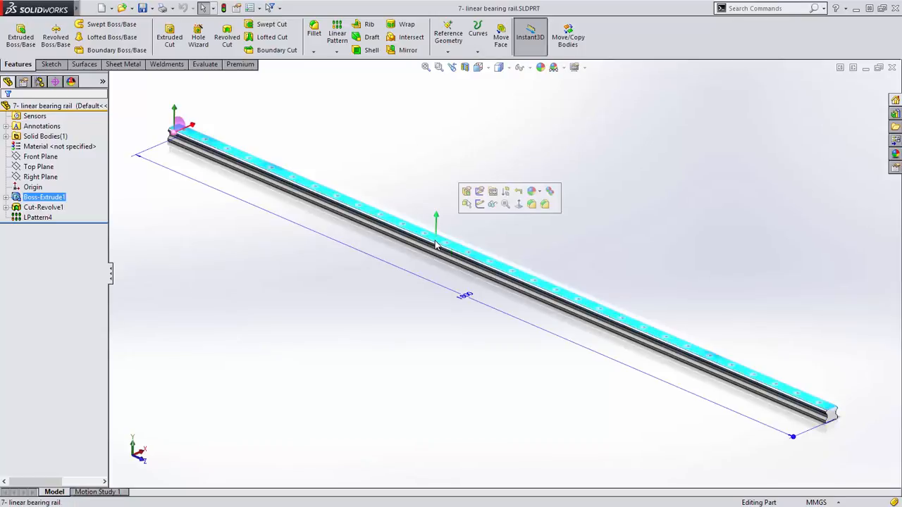
click(461, 295)
text(800)
key(Return)
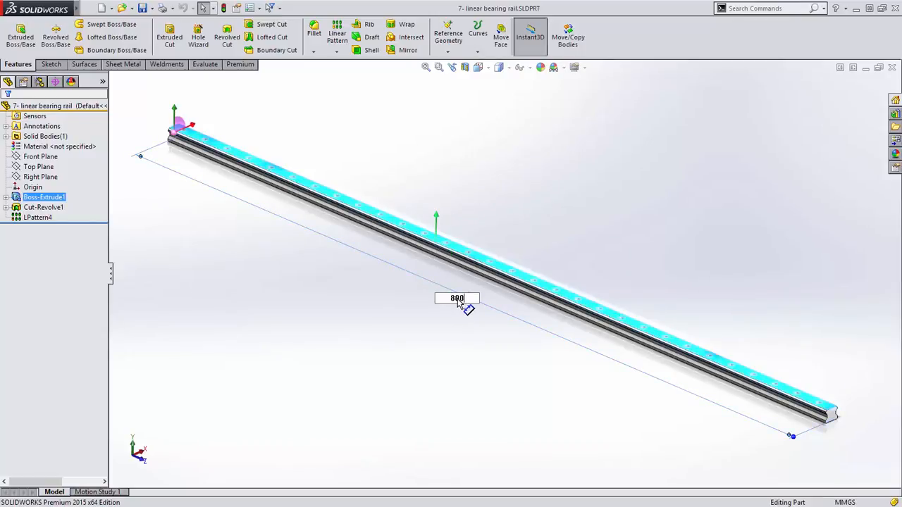
click(458, 305)
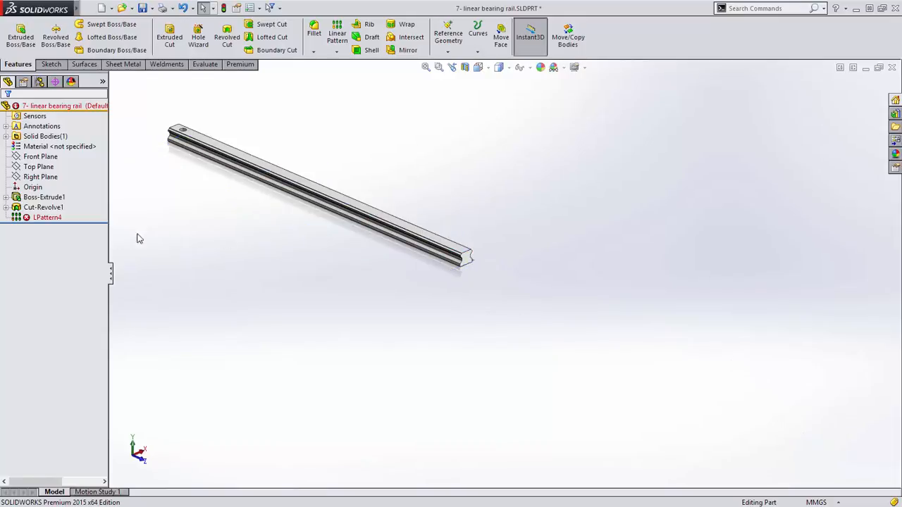
Edit LPattern4 so its holes run up to a reference, using the lower vertex at the rail's far end.
click(47, 218)
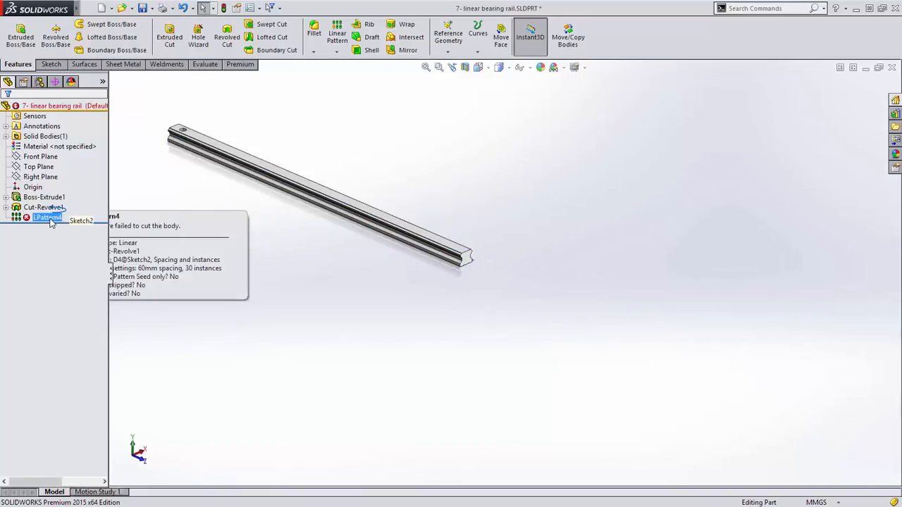
right_click(49, 220)
click(62, 188)
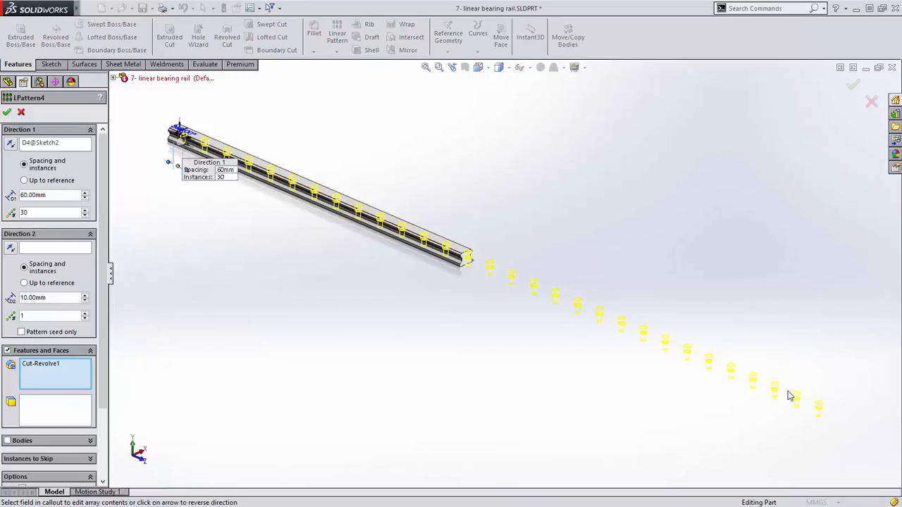
click(51, 181)
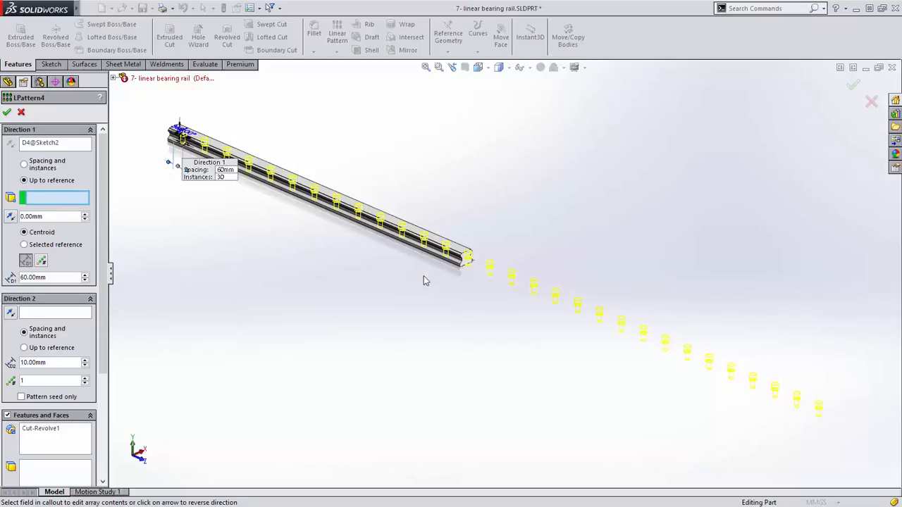
click(460, 270)
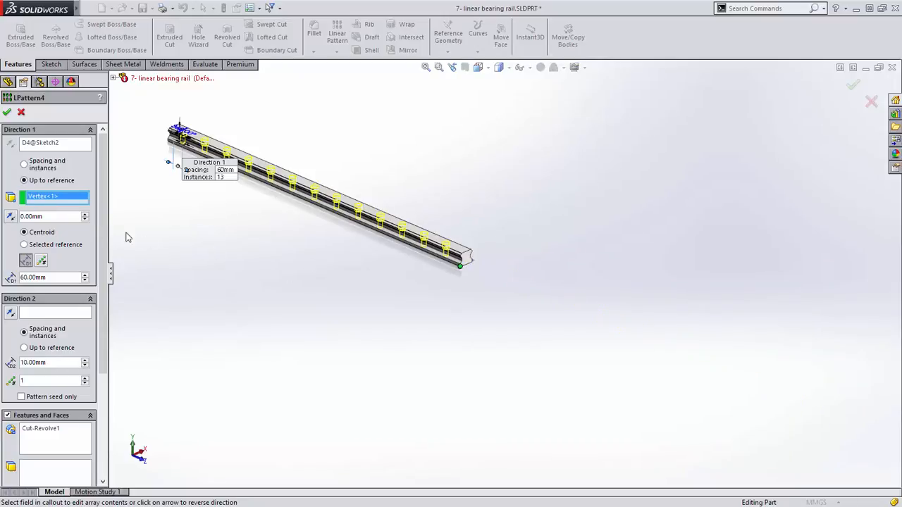
Link the hole pattern's offset distance to the sketch dimension with ="D4@Sketch2" and accept the pattern.
double_click(72, 220)
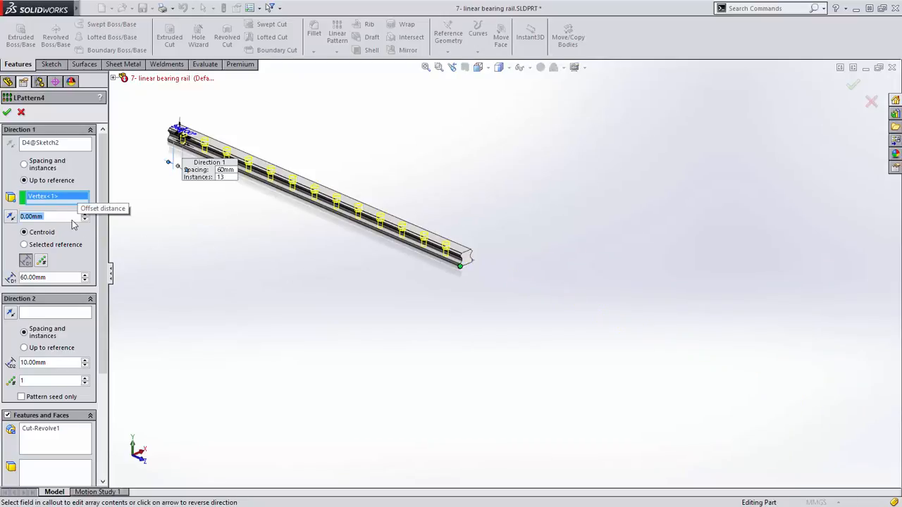
text(=)
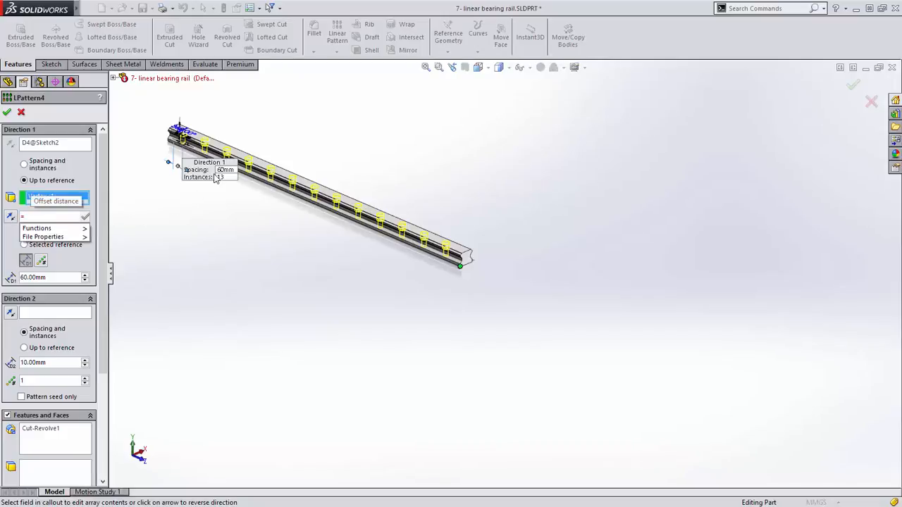
drag(211, 177, 178, 214)
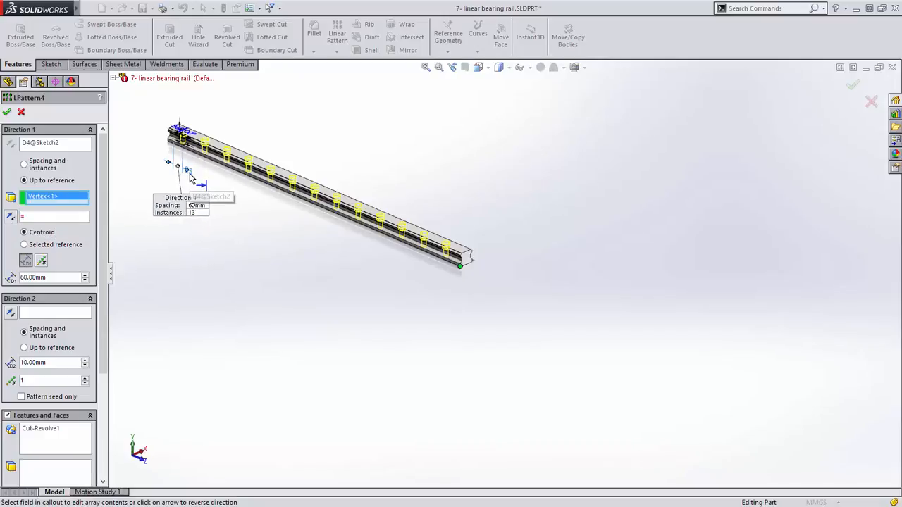
click(187, 171)
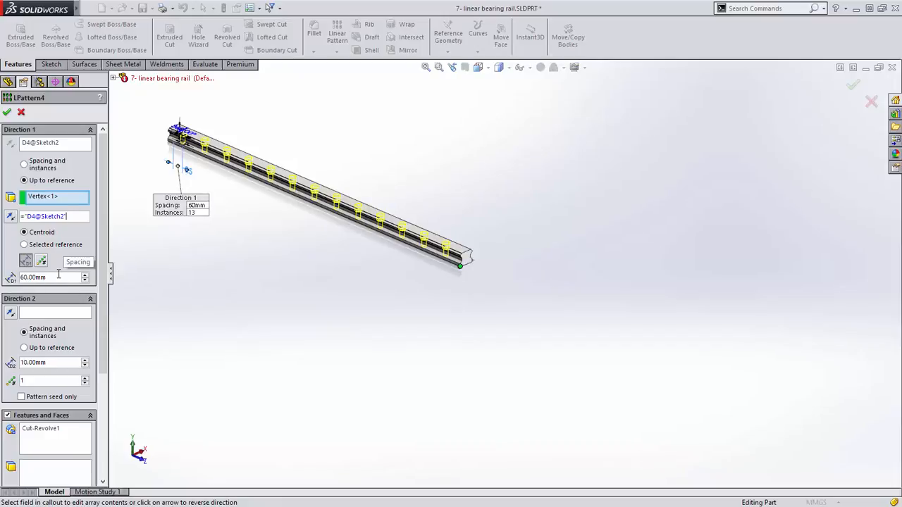
click(6, 113)
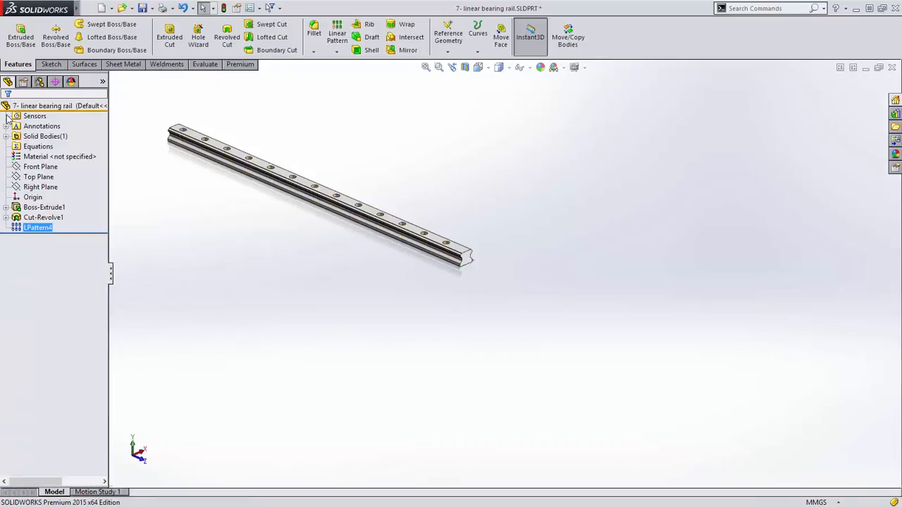
Stretch the rail's far end face until the rail is about 820 mm long.
click(467, 259)
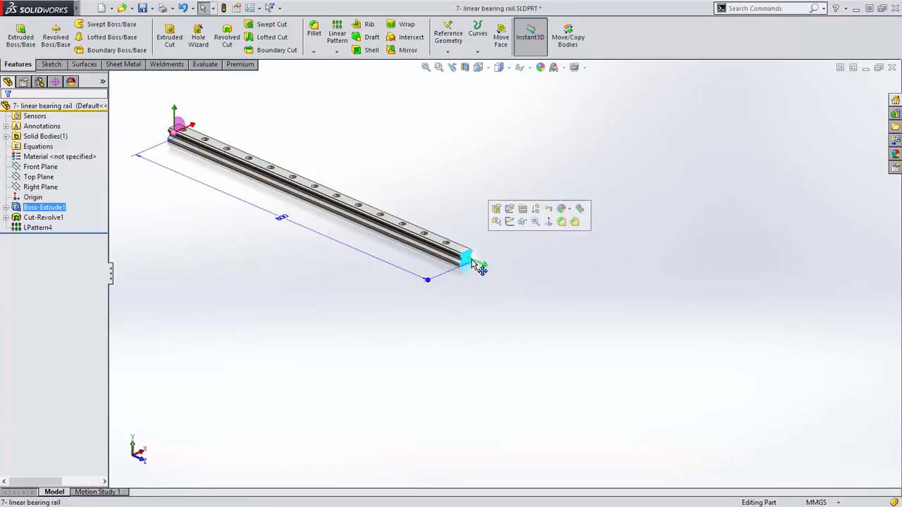
drag(529, 281, 479, 262)
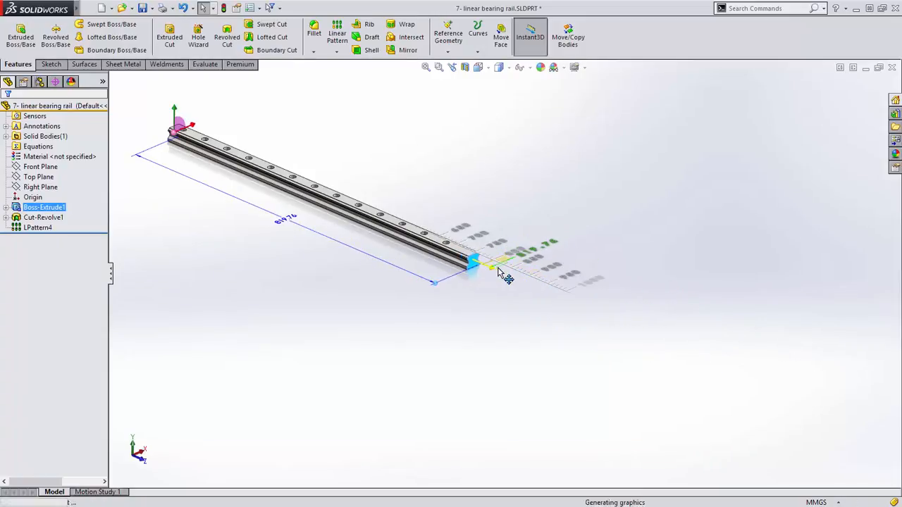
Edit LPattern4 to be controlled by instance count instead of spacing, with 15 instances.
right_click(35, 227)
click(40, 198)
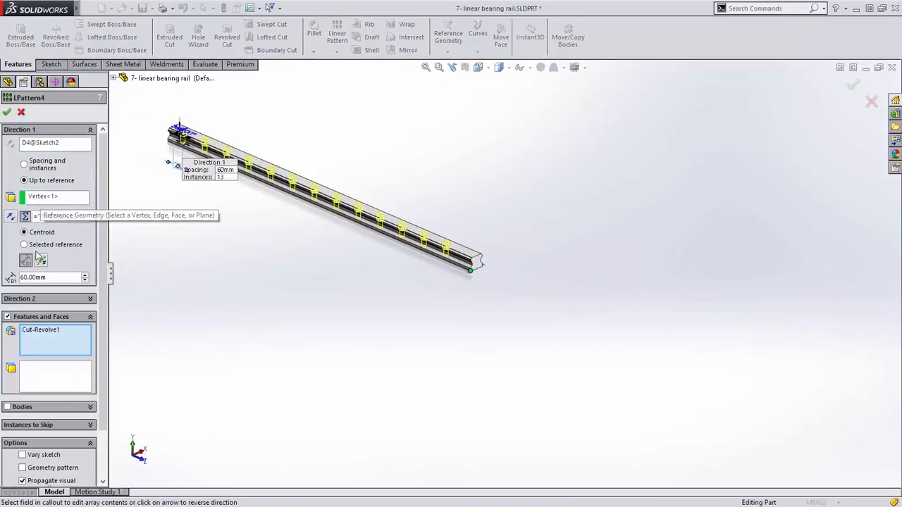
click(42, 261)
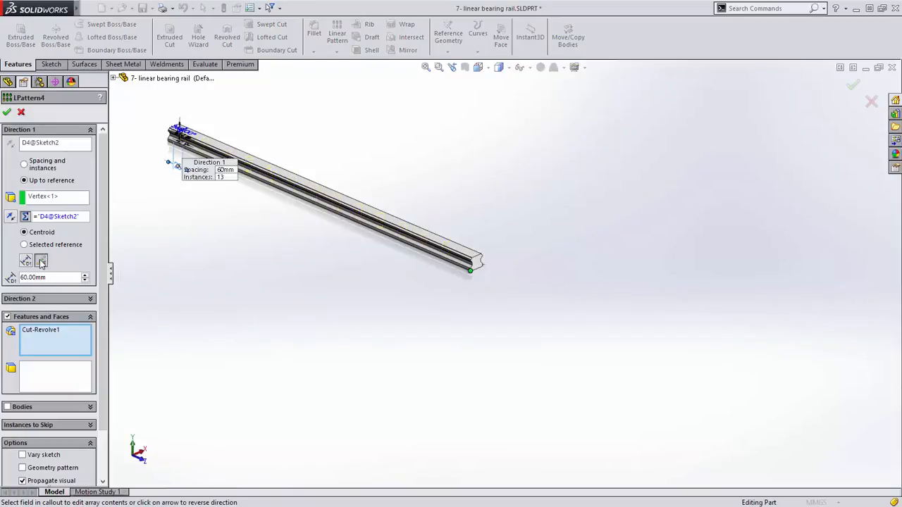
click(84, 277)
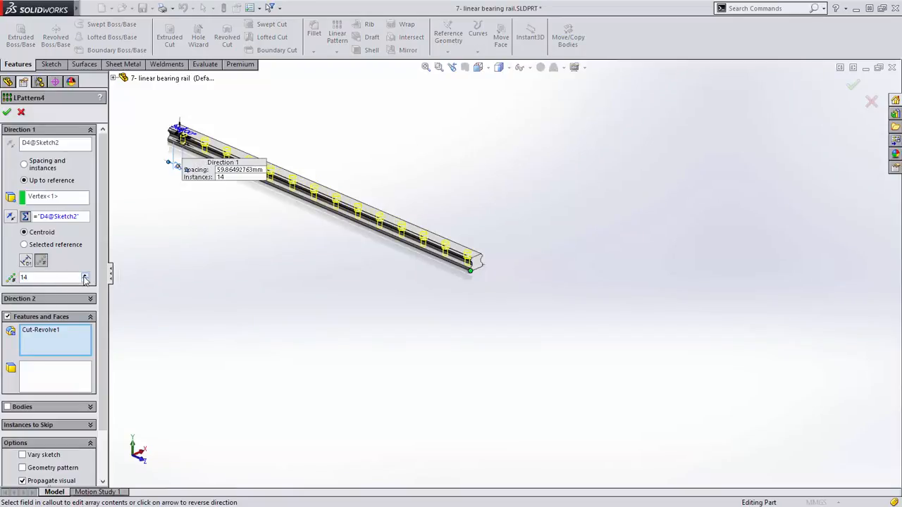
click(84, 276)
click(6, 112)
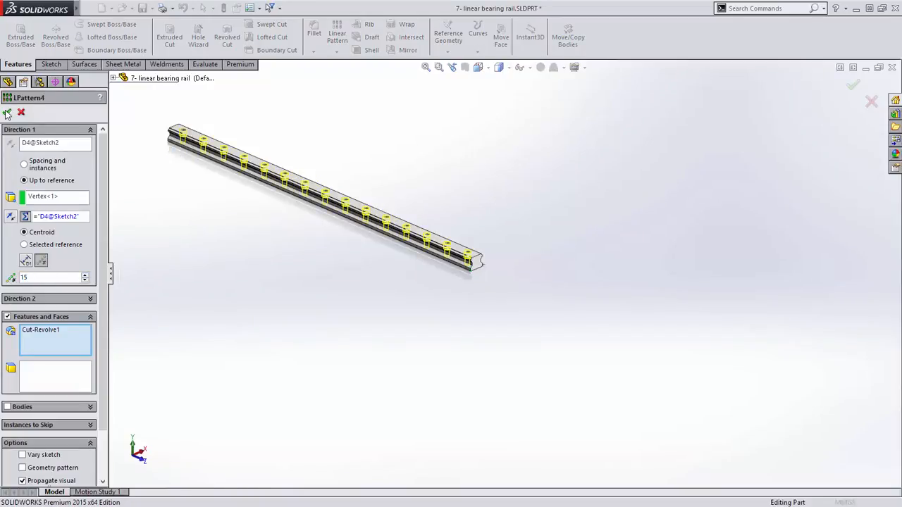
Pull the rail's far end face outward to lengthen the rail considerably.
click(476, 265)
drag(513, 279, 707, 385)
click(705, 384)
Switch to the 6- BLADE part and turn off Merge result for the Carbide Tooth extrusion.
key(ctrl+Tab)
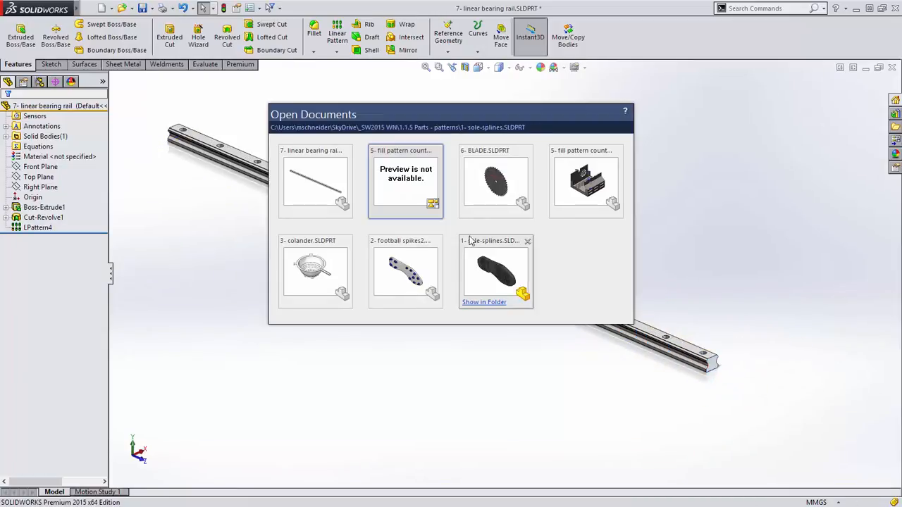
click(480, 194)
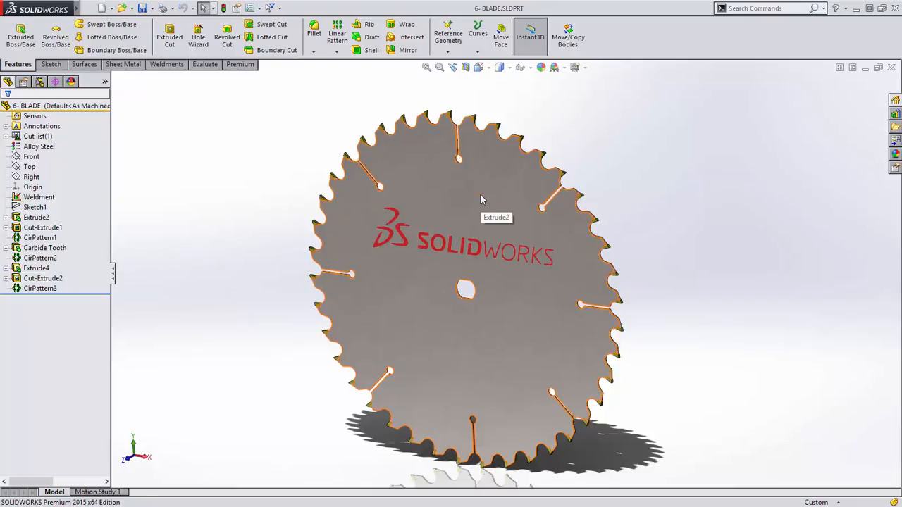
click(439, 67)
drag(416, 90, 507, 140)
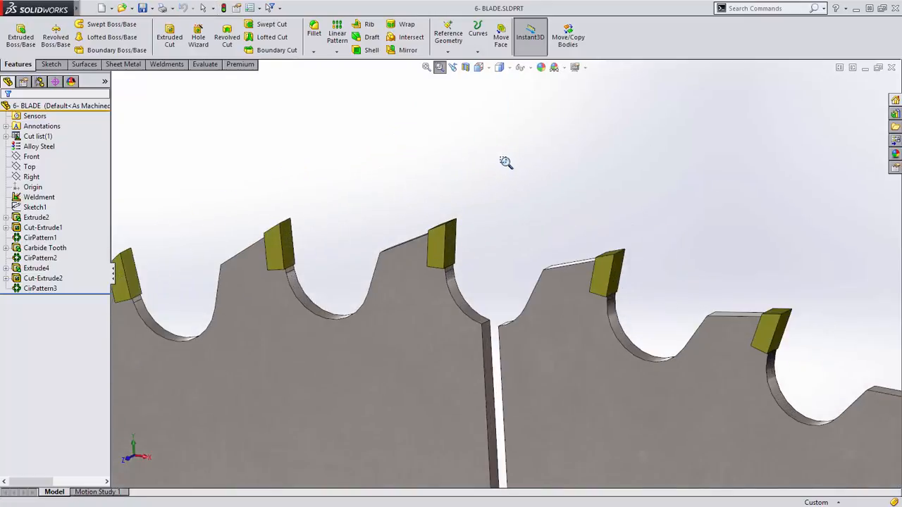
key(Escape)
click(439, 248)
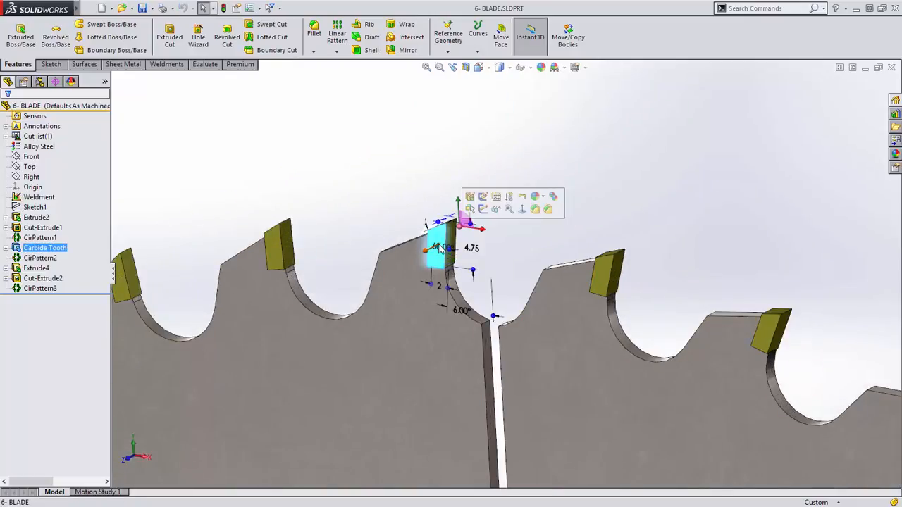
click(469, 197)
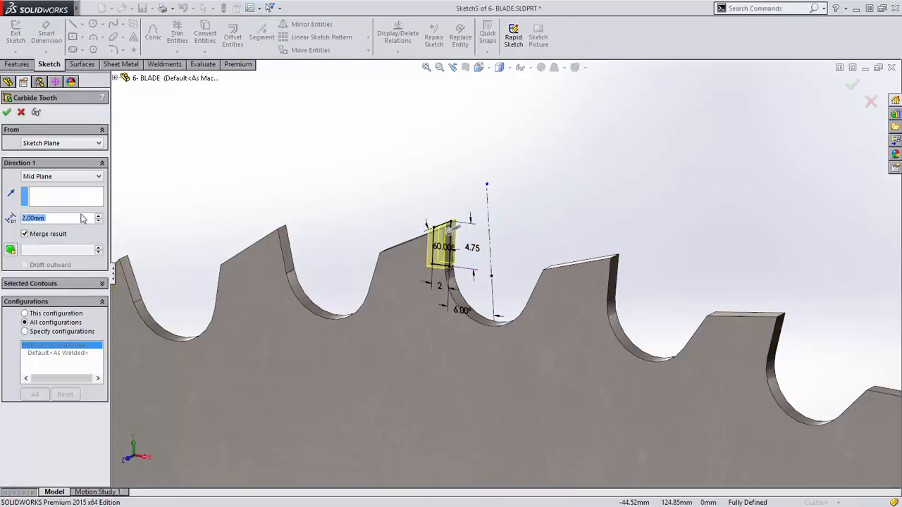
click(55, 233)
click(6, 113)
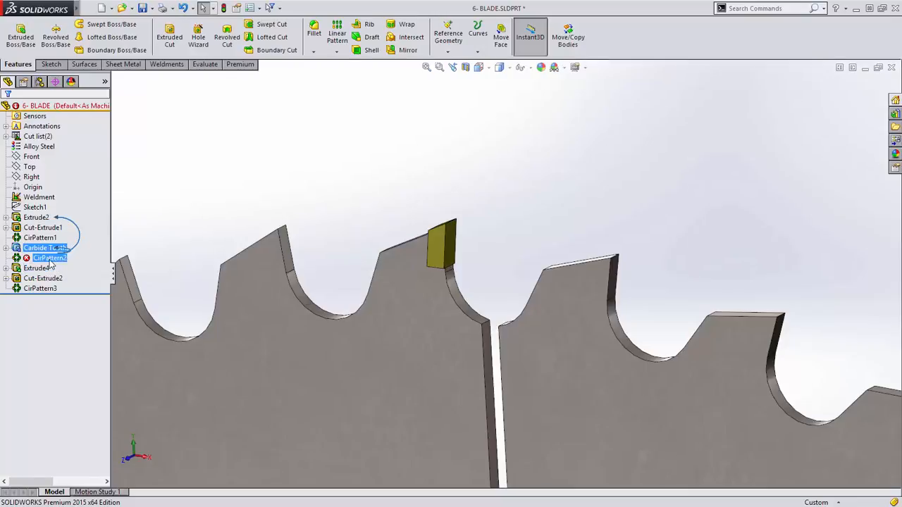
Edit CirPattern2 to pattern bodies instead of features, using the carbide tooth body.
right_click(49, 262)
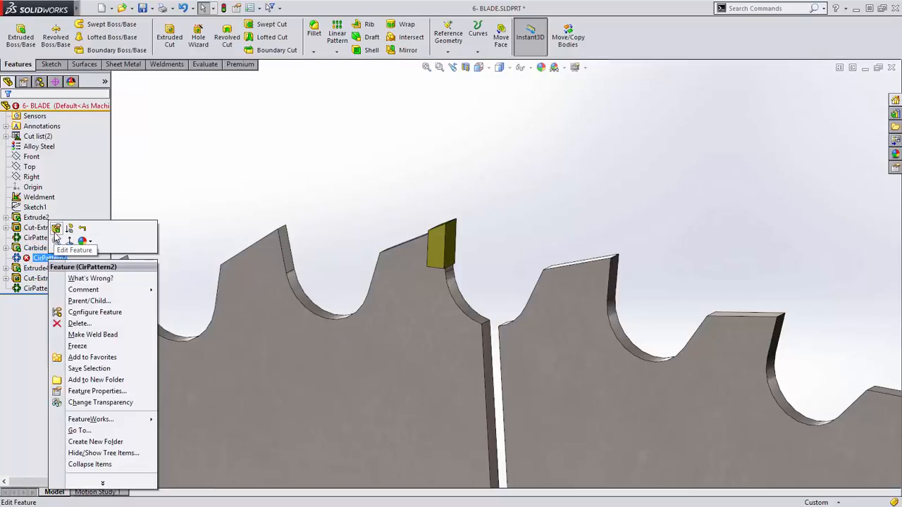
click(56, 230)
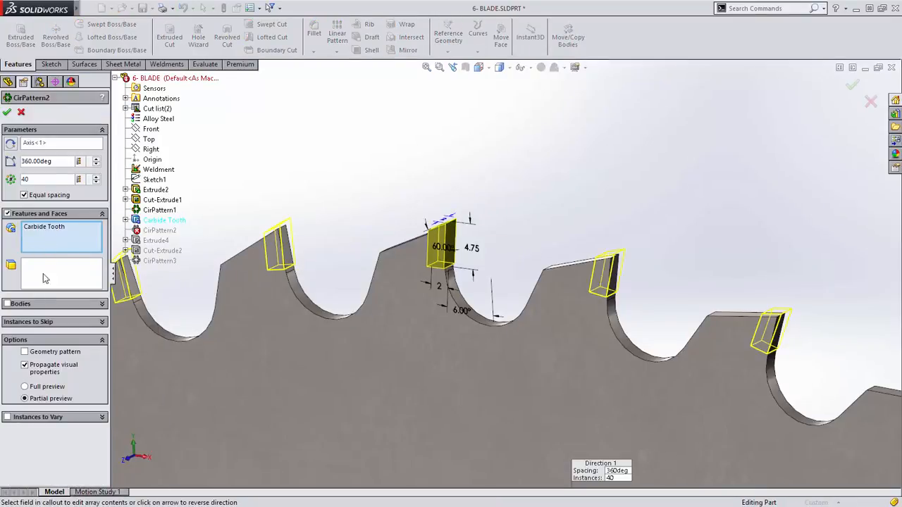
click(8, 304)
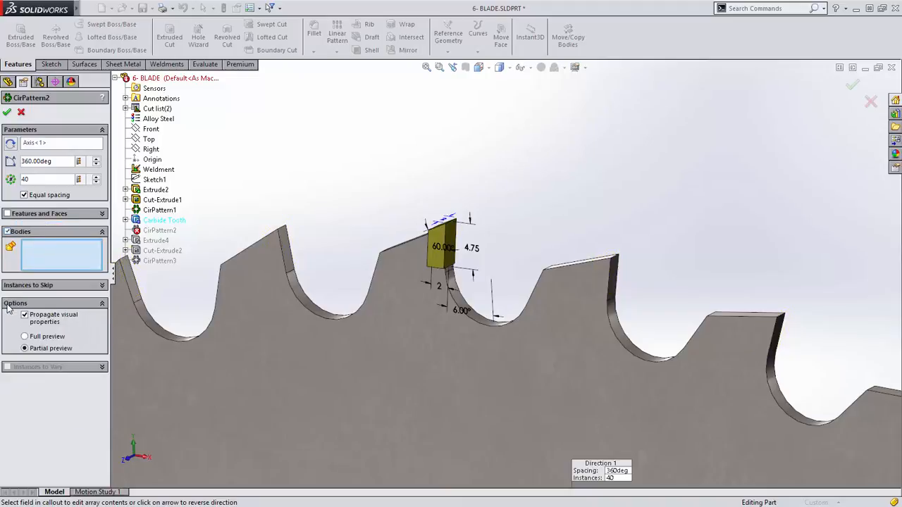
click(436, 242)
right_click(435, 240)
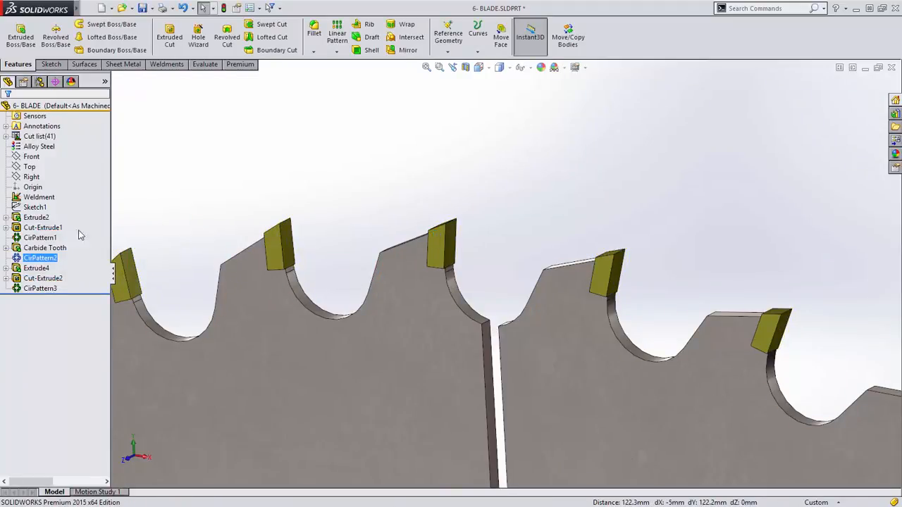
Expand the blade's cut list and examine the Cut-List-Item2 entry for the patterned teeth.
double_click(45, 137)
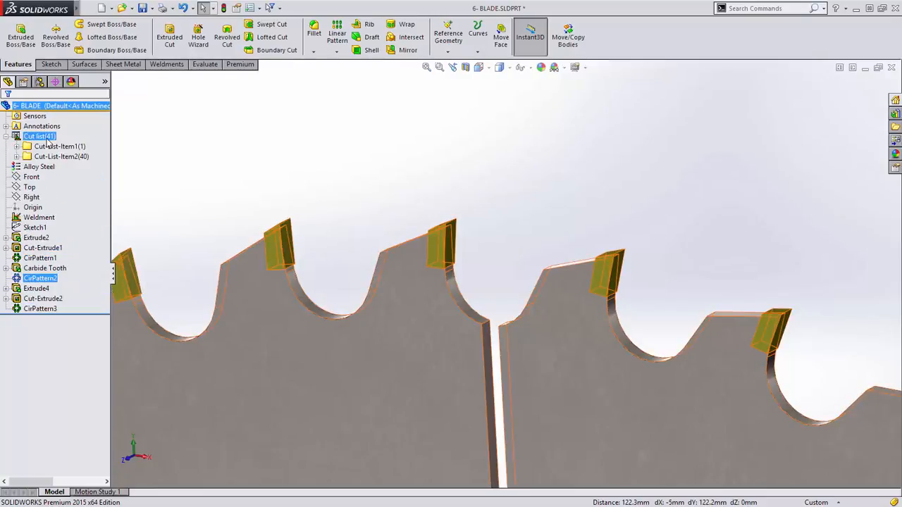
click(61, 156)
click(235, 165)
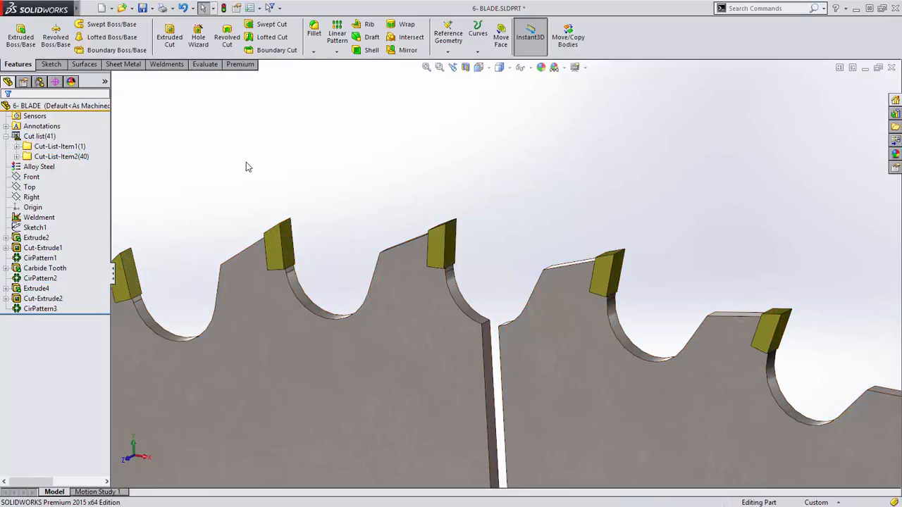
Switch to the 5- fill pattern count part, validate the instance count of Fill Pattern7 and accept the feature.
key(ctrl+Tab)
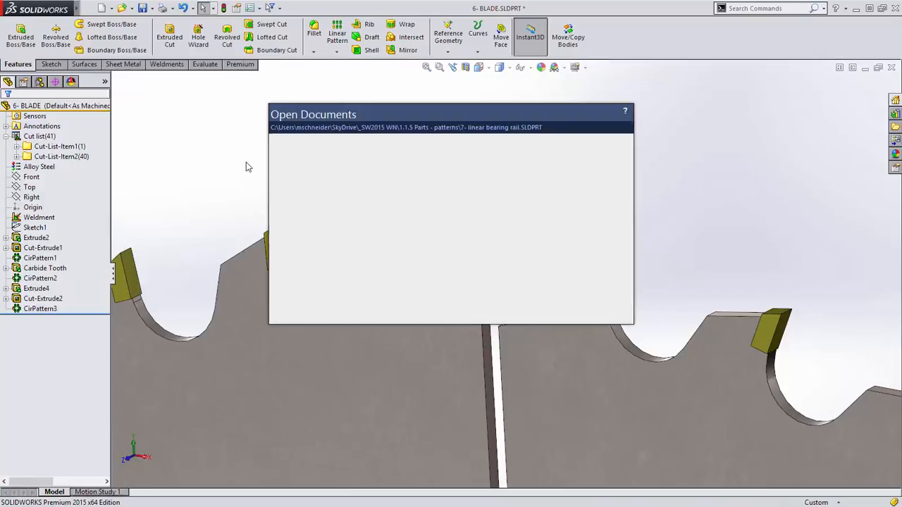
click(579, 186)
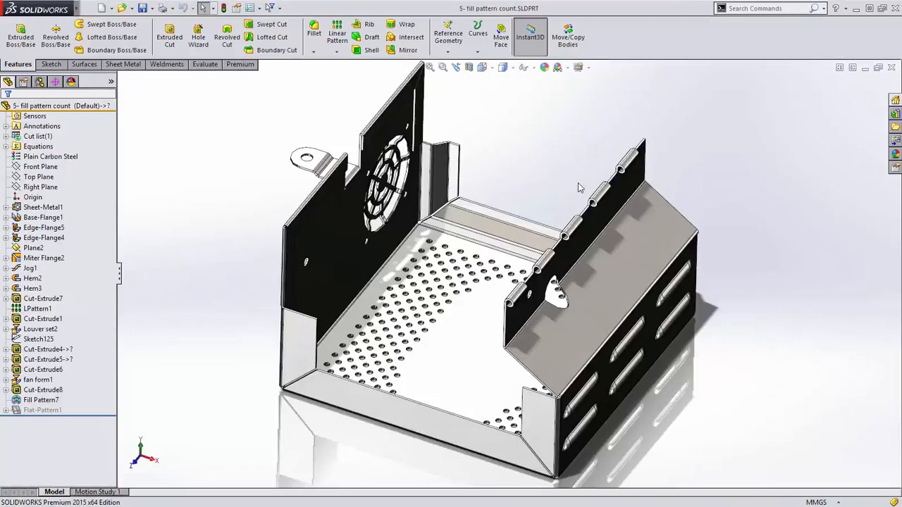
right_click(34, 400)
click(38, 270)
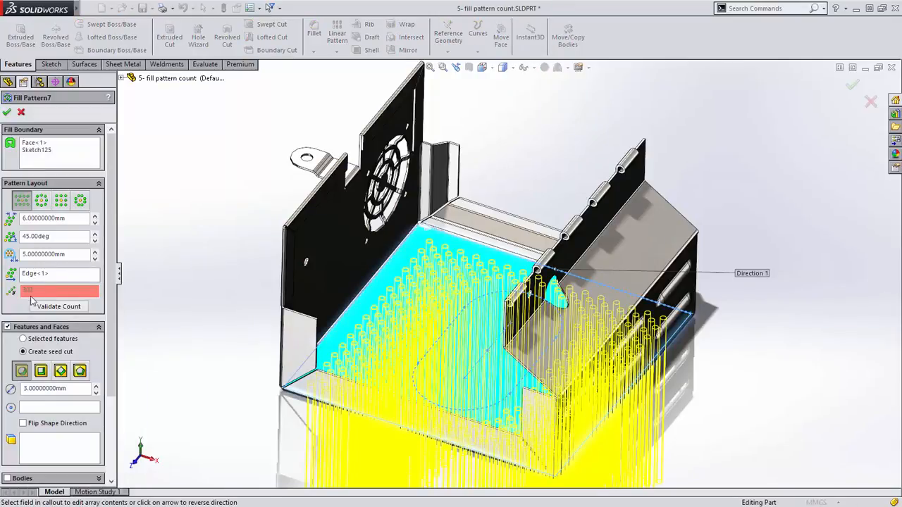
click(62, 307)
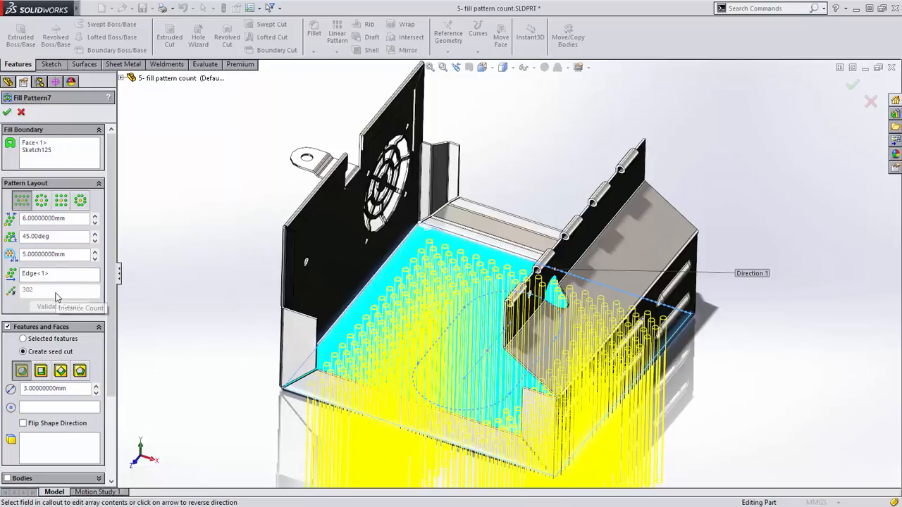
click(8, 113)
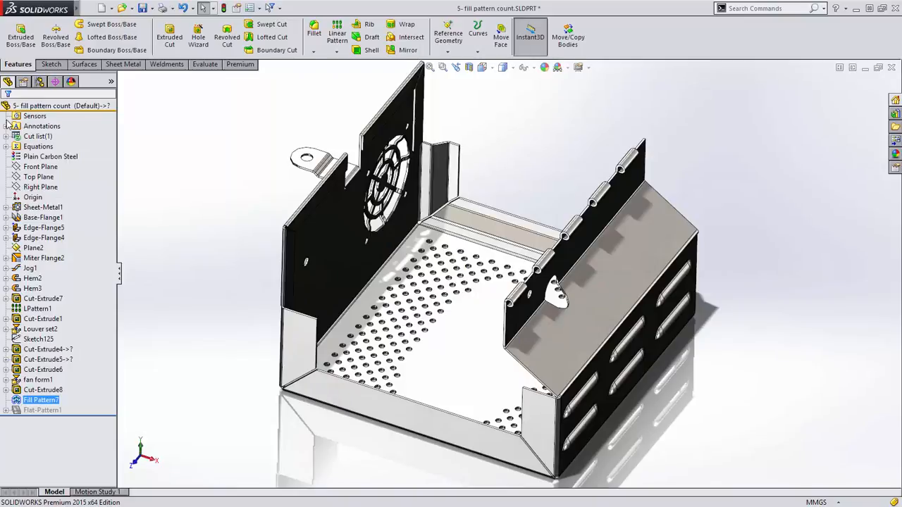
Delete hole instance (17, 10) at the inner edge of Fill Pattern7 and check the pattern's instance count before and after.
click(44, 400)
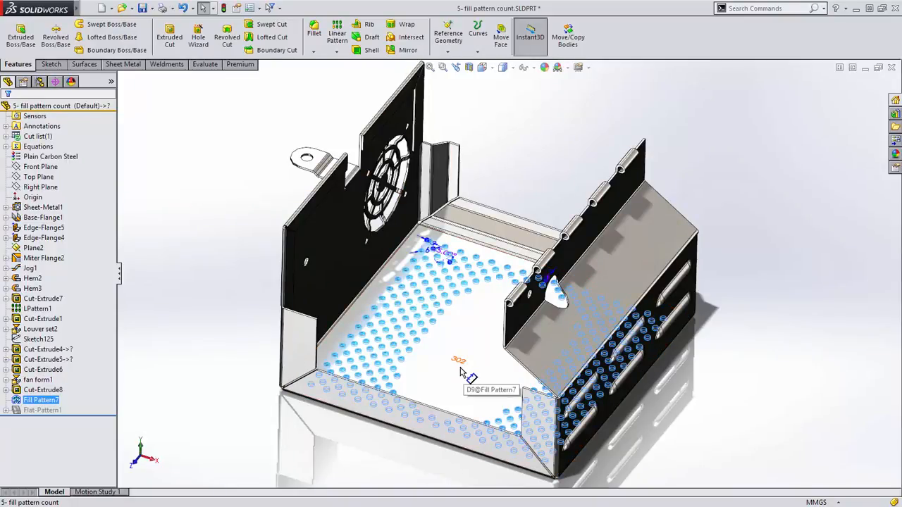
key(Escape)
key(z)
drag(391, 326, 431, 368)
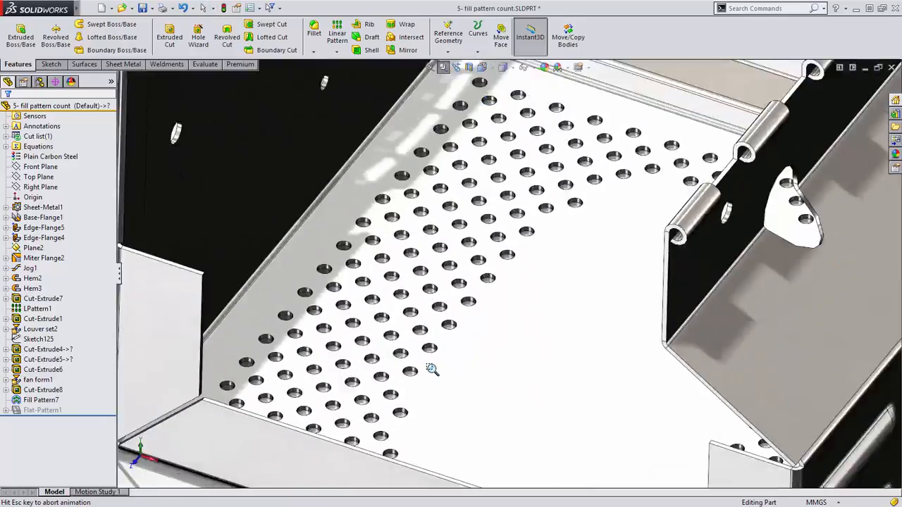
key(Escape)
click(522, 334)
key(Delete)
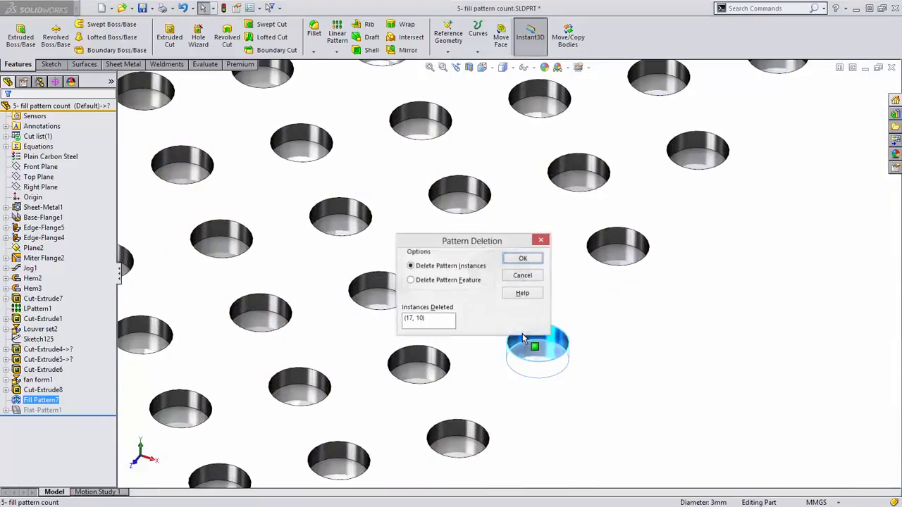
click(522, 258)
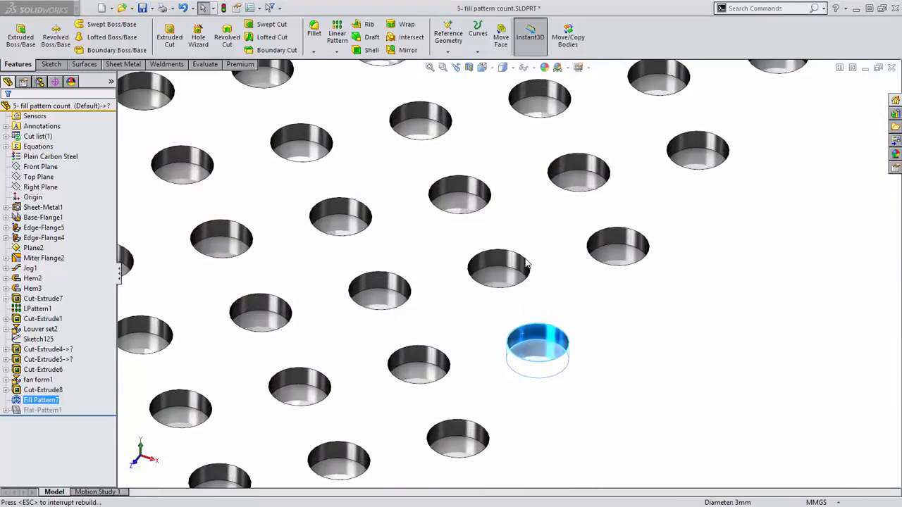
scroll(333, 416, up, 5)
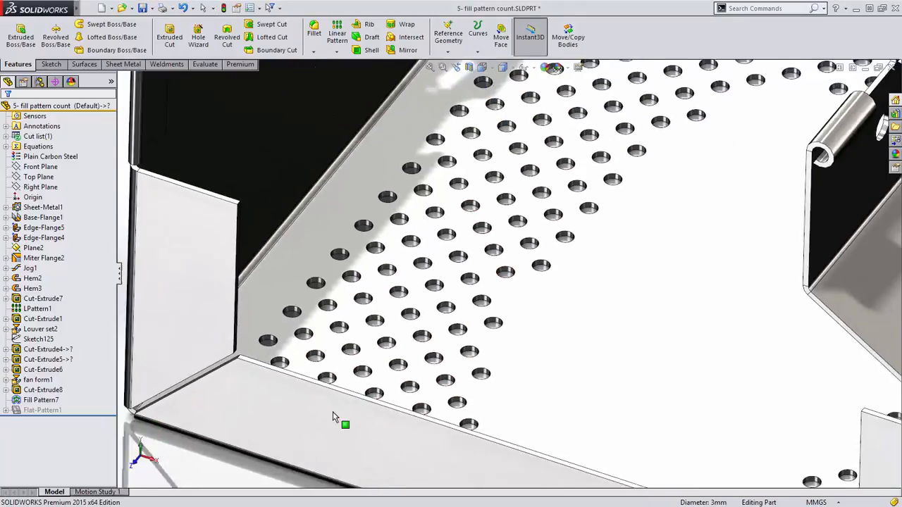
click(41, 399)
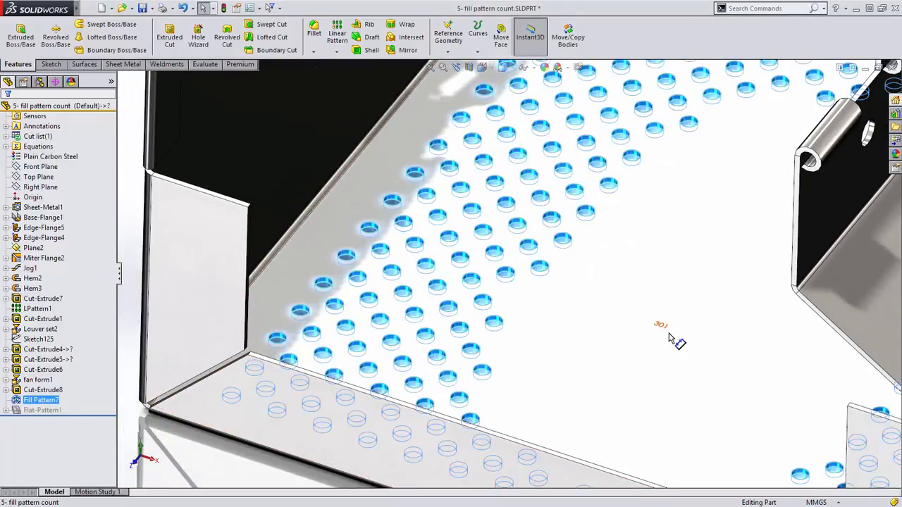
In the 5- fill pattern count flat pattern drawing, prefix the Ø3 THRU note with the linked instance count and "x", and hide the count dimension.
key(ctrl+Tab)
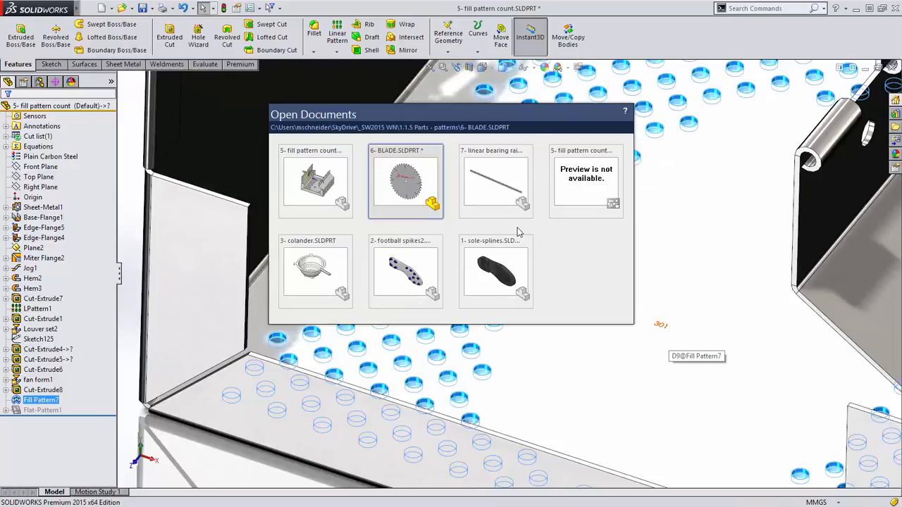
click(579, 198)
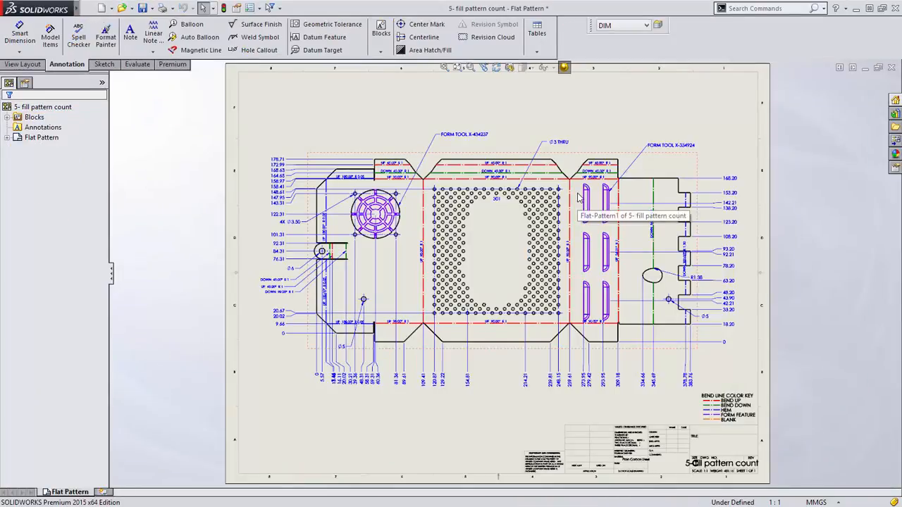
drag(462, 220, 607, 125)
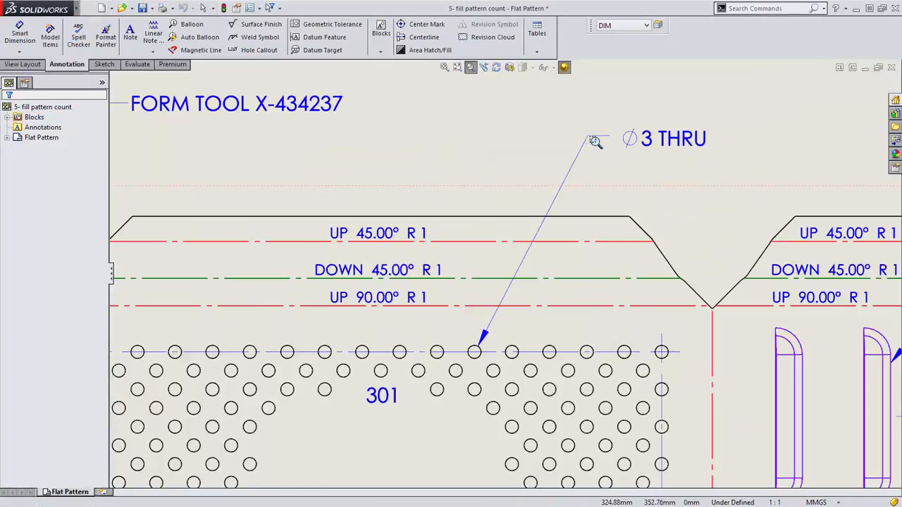
double_click(634, 140)
click(610, 138)
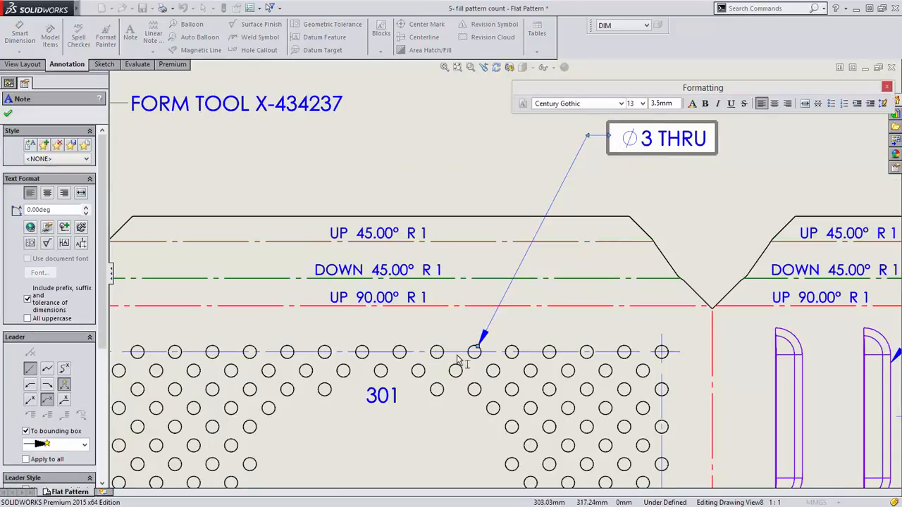
click(384, 398)
text(x)
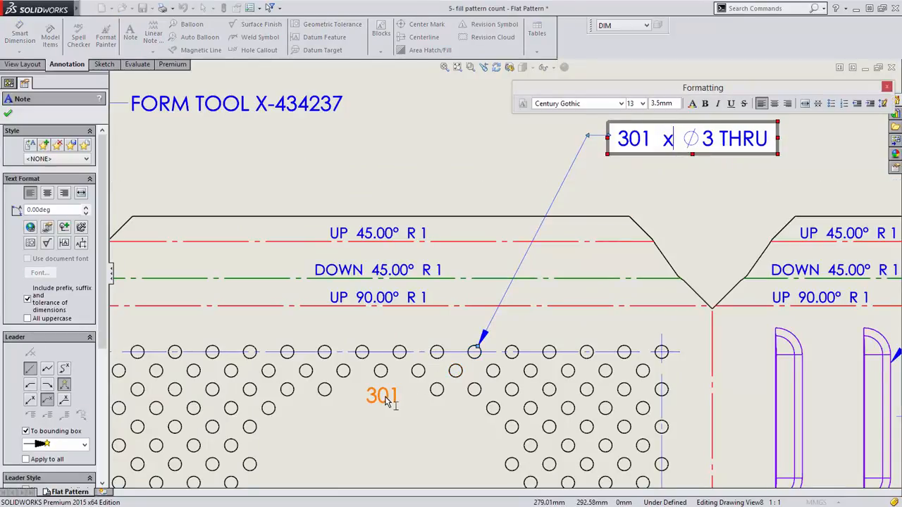
click(539, 331)
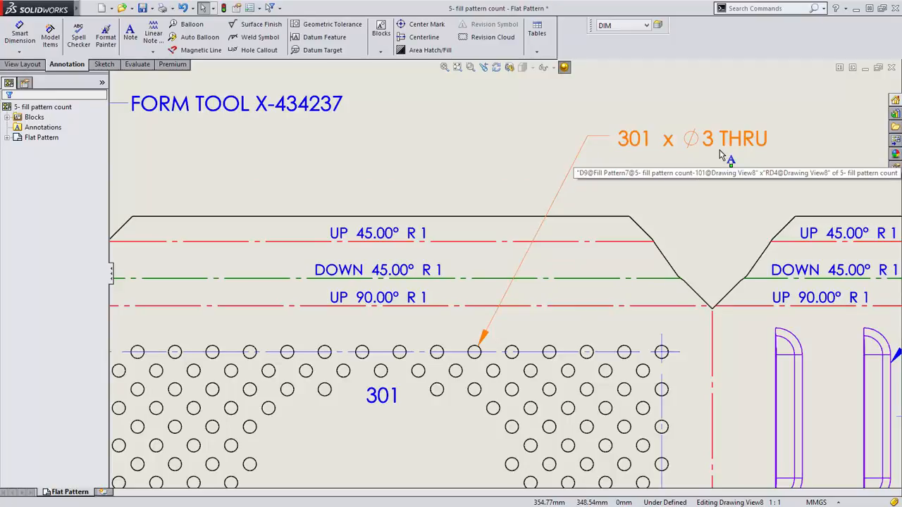
right_click(408, 394)
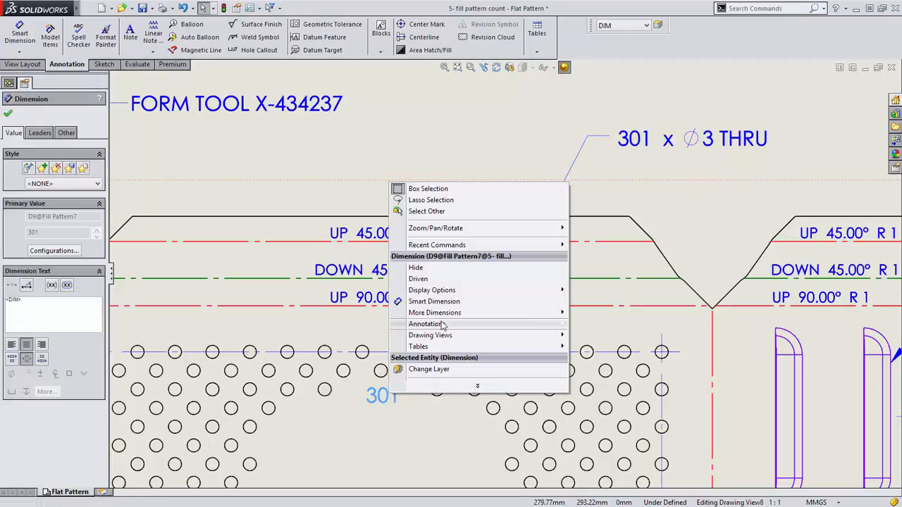
click(442, 269)
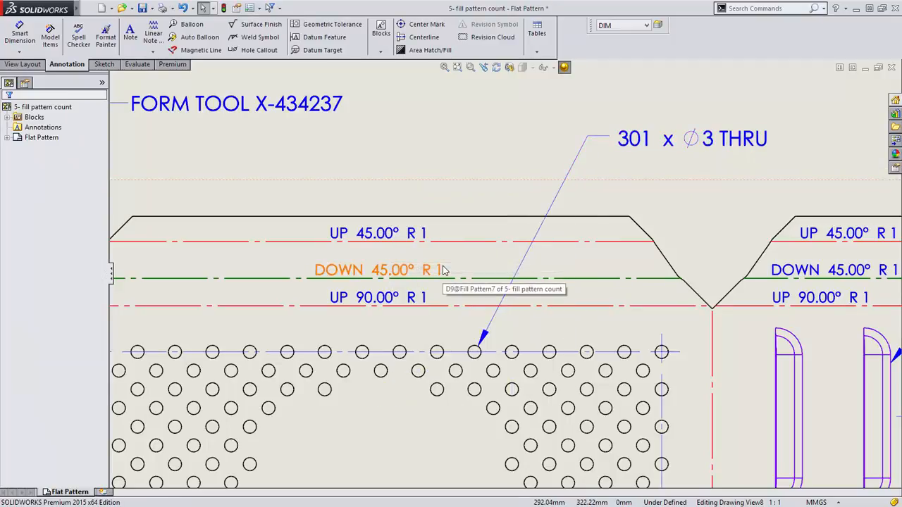
Switch to the 3- colander part in Top view and suppress the VarPattern - Slots feature.
key(ctrl+Tab)
click(325, 269)
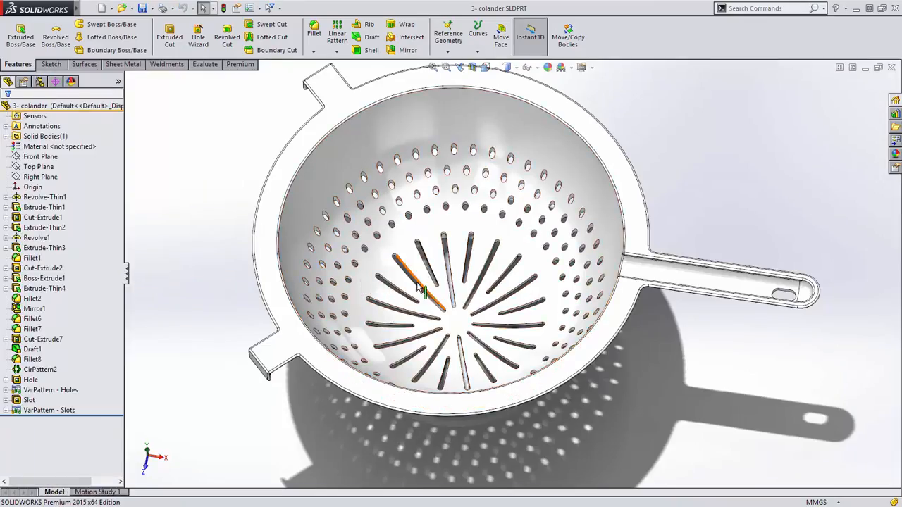
middle_drag(418, 285, 419, 318)
key(ctrl+5)
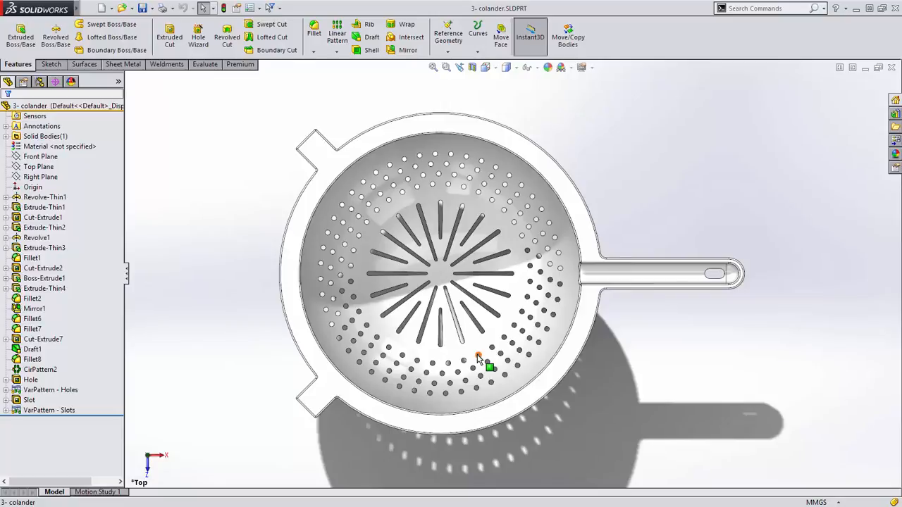
click(62, 411)
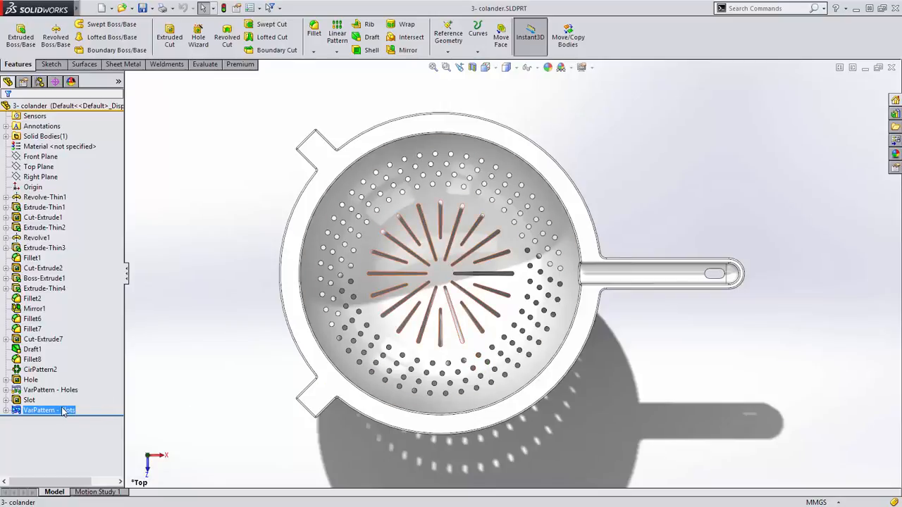
click(83, 377)
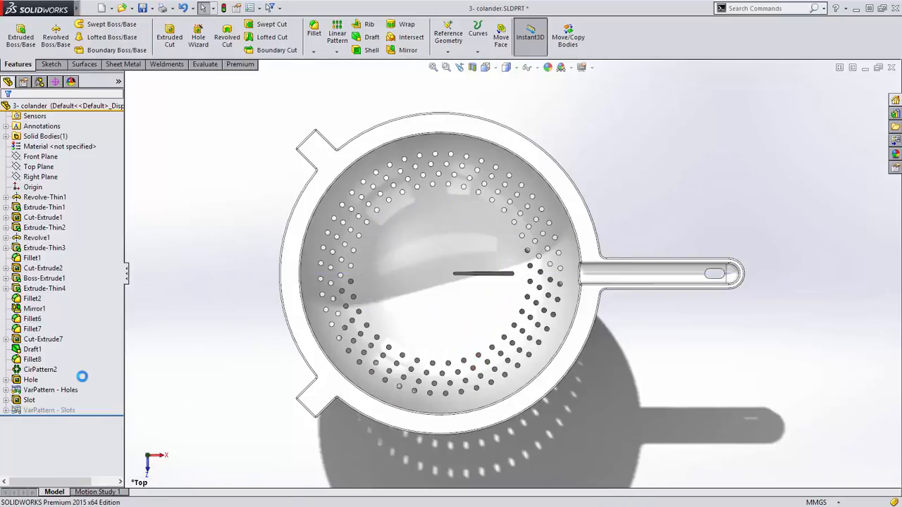
Start a variable pattern of the Slot feature and create its pattern table with one added instance.
click(32, 402)
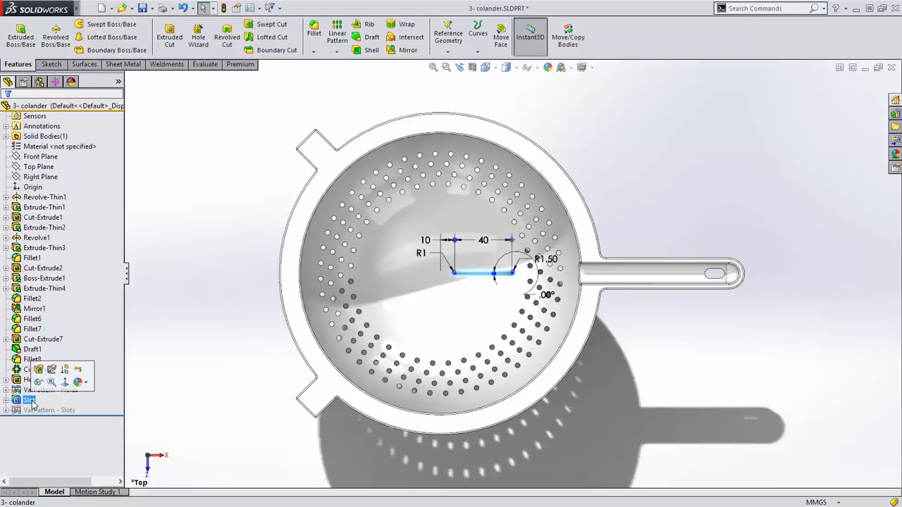
click(338, 54)
click(353, 142)
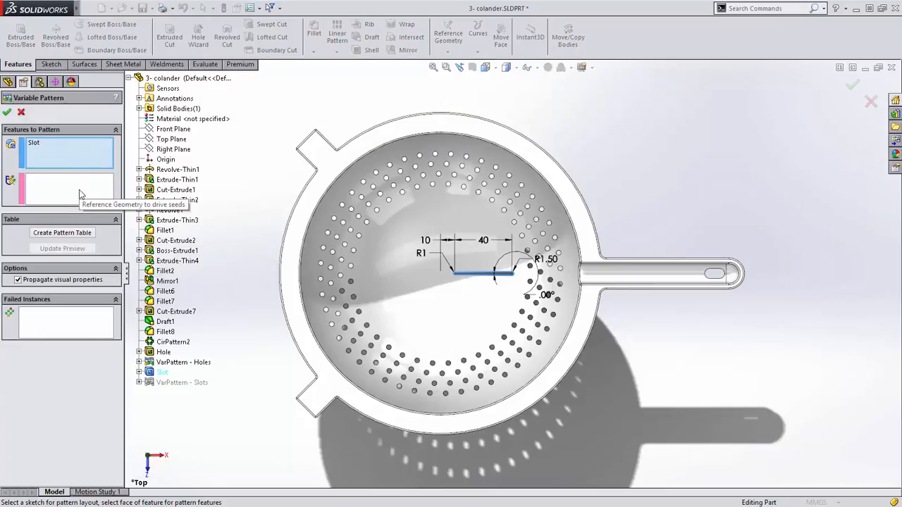
click(70, 235)
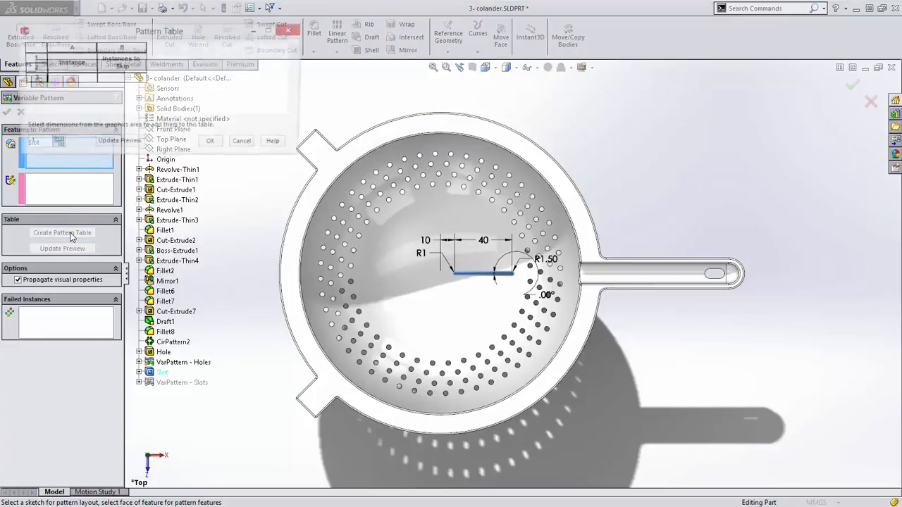
click(54, 144)
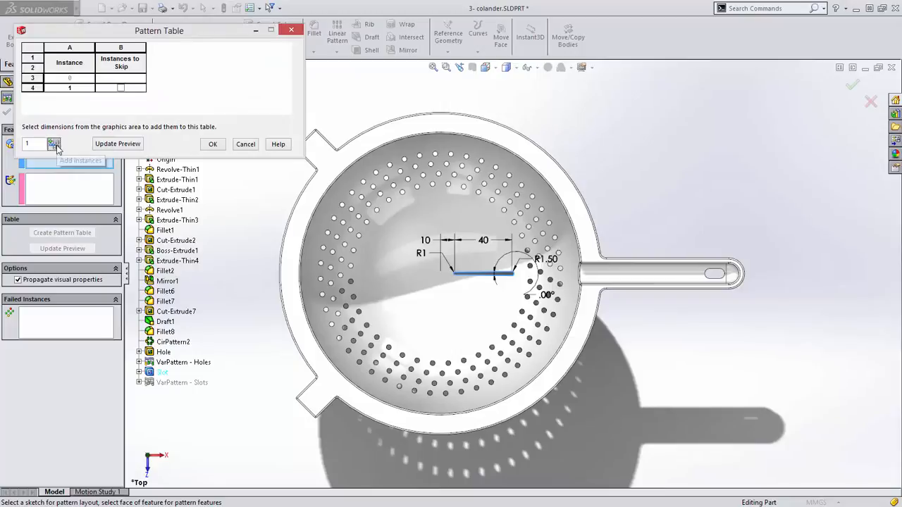
Add the slot's angle, 10 mm offset and 40 mm length dimensions to the pattern table.
click(553, 299)
click(426, 242)
click(483, 240)
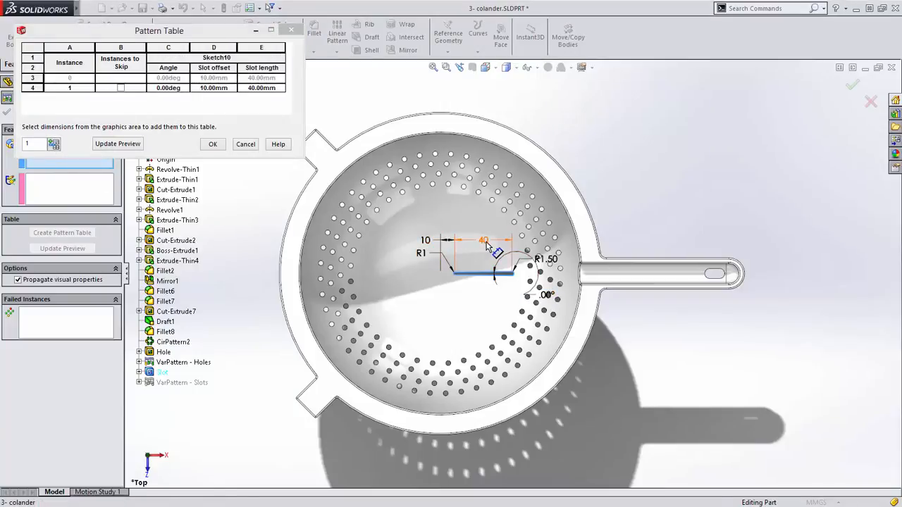
Set instance 1 to an angle of 360/20, a slot offset of 25 mm and a slot length of 25 mm, and update the preview.
click(167, 89)
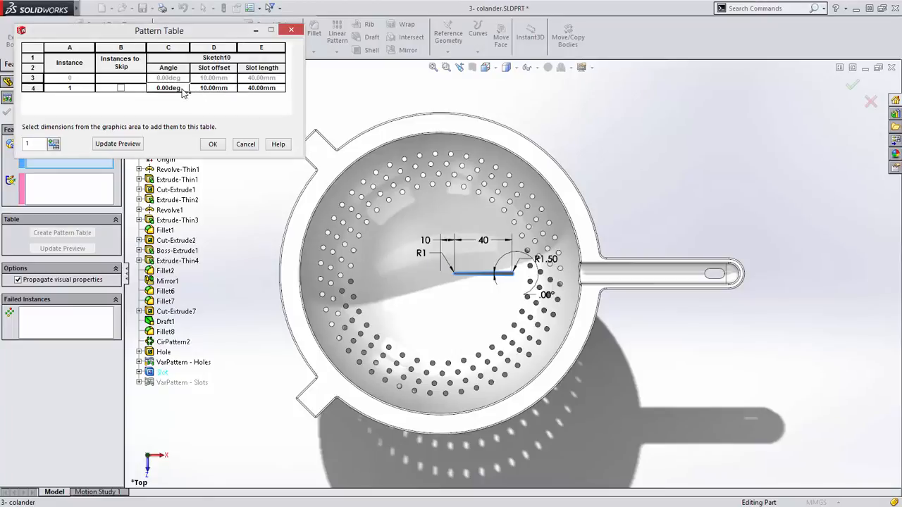
text(360/20)
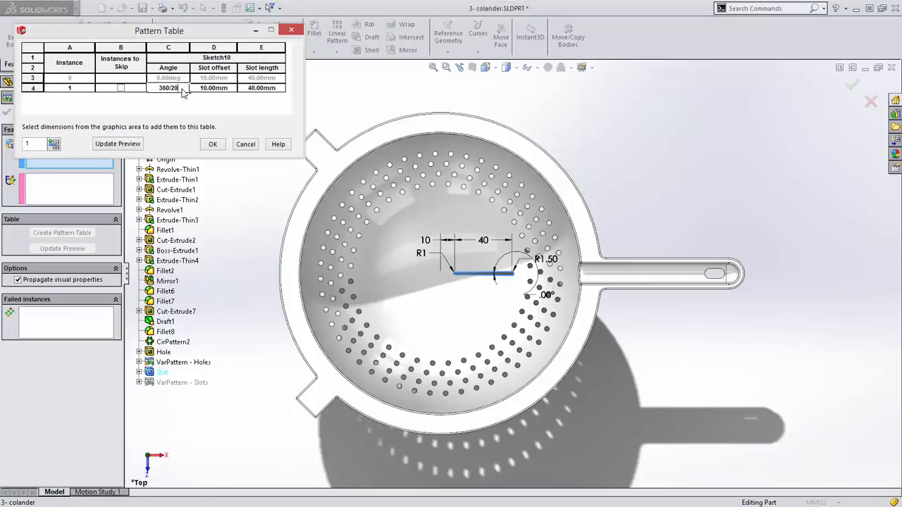
key(Return)
click(205, 89)
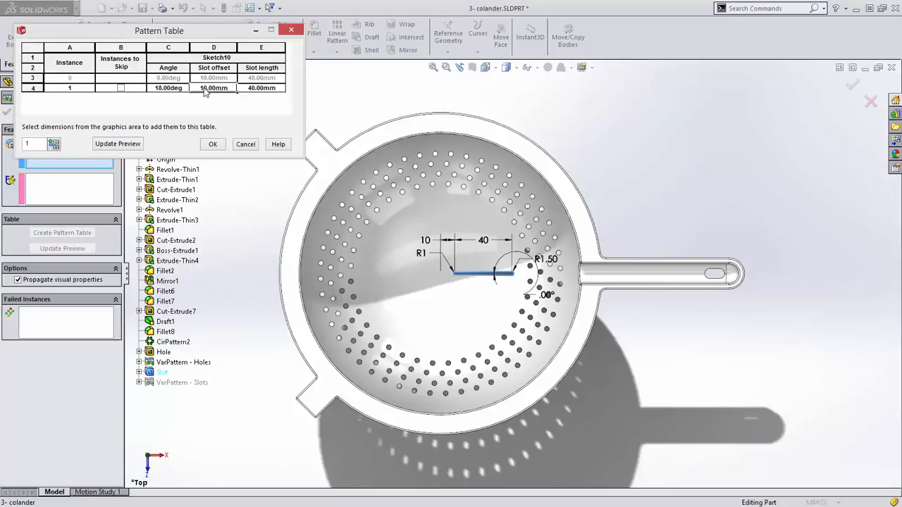
text(26)
key(Tab)
text(2)
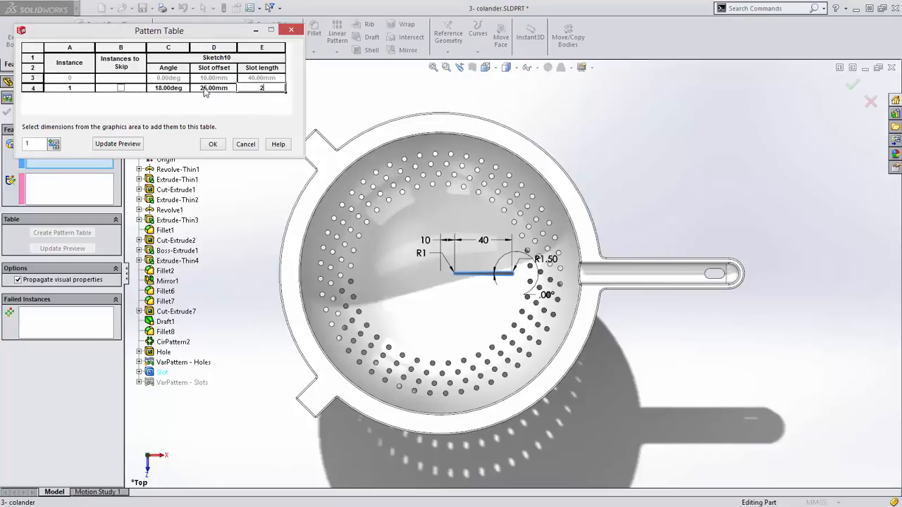
text(5)
key(Return)
click(132, 145)
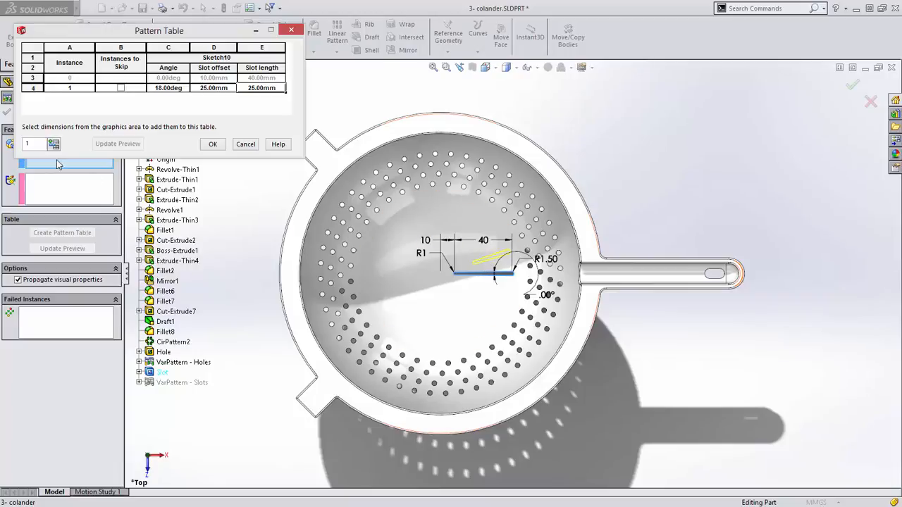
Add instances up to number 19 in the pattern table and fill the Angle column in 18-degree increments to 342 degrees.
key(Return)
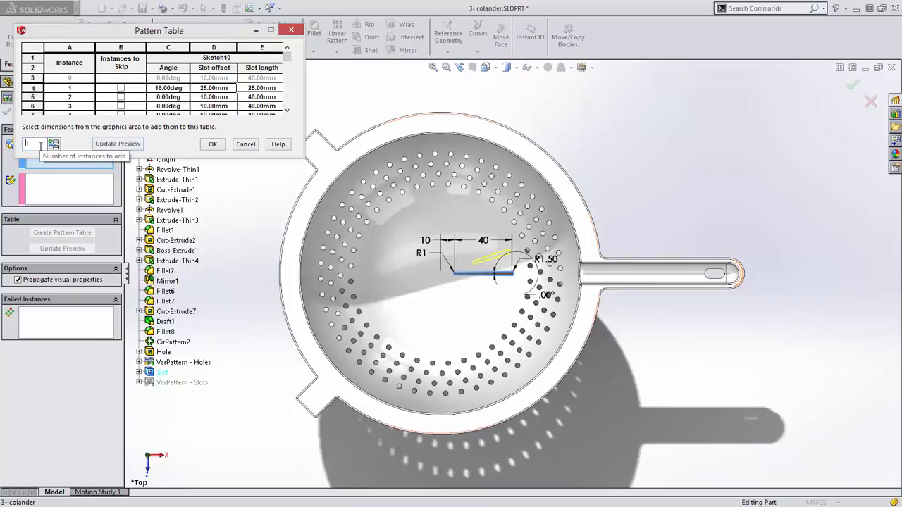
drag(253, 167, 261, 323)
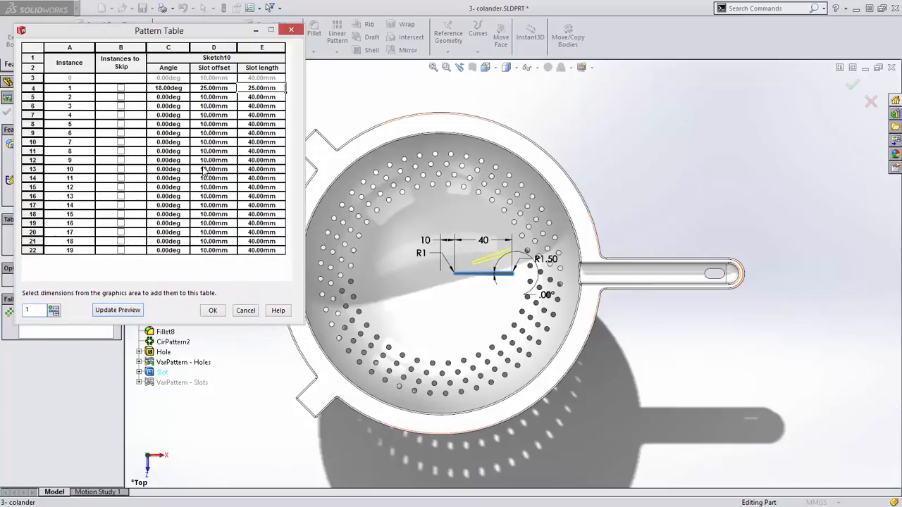
drag(181, 79, 189, 251)
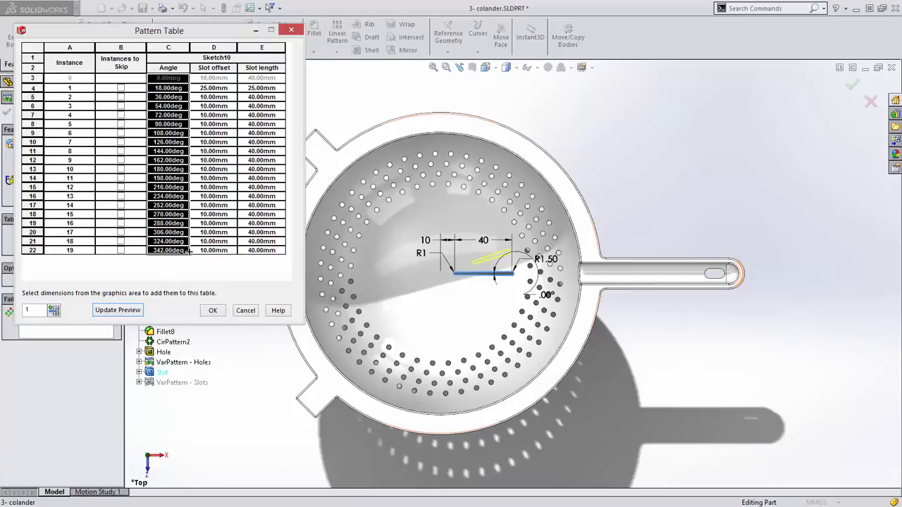
Copy the slot offset and slot length values of instances 0 and 1 onto instances 2 and 3 in the pattern table.
drag(218, 79, 250, 86)
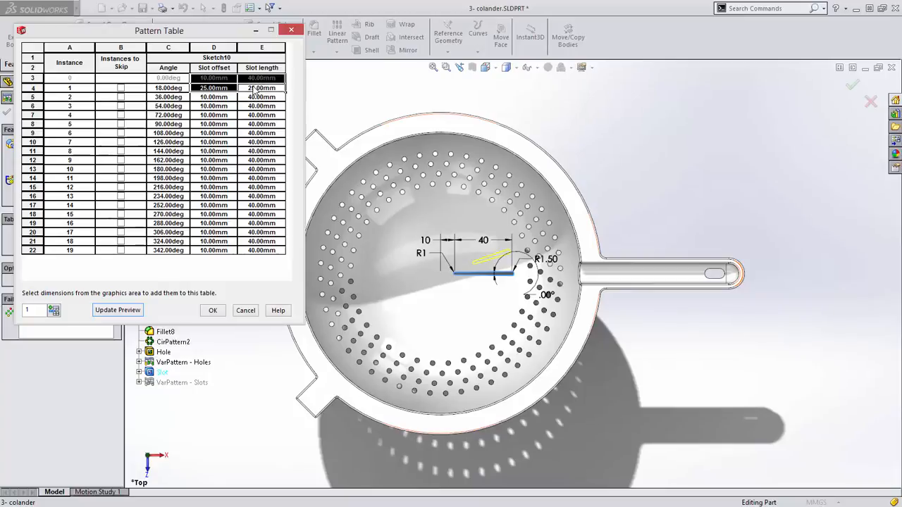
right_click(249, 85)
click(262, 91)
click(219, 99)
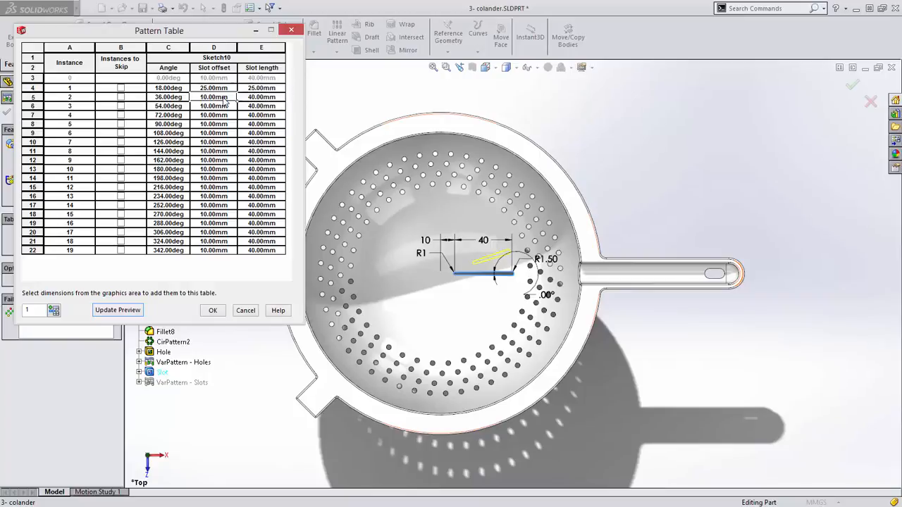
right_click(220, 98)
click(239, 113)
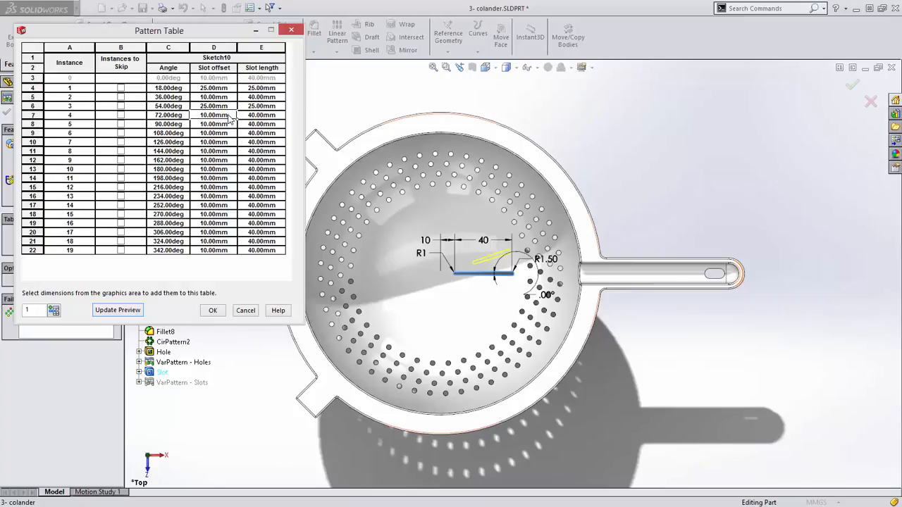
Paste the copied offset and length values onto instance pairs 4–5, 6–7 and 8–9 of the pattern table.
click(220, 124)
right_click(219, 124)
click(240, 132)
click(223, 142)
right_click(223, 142)
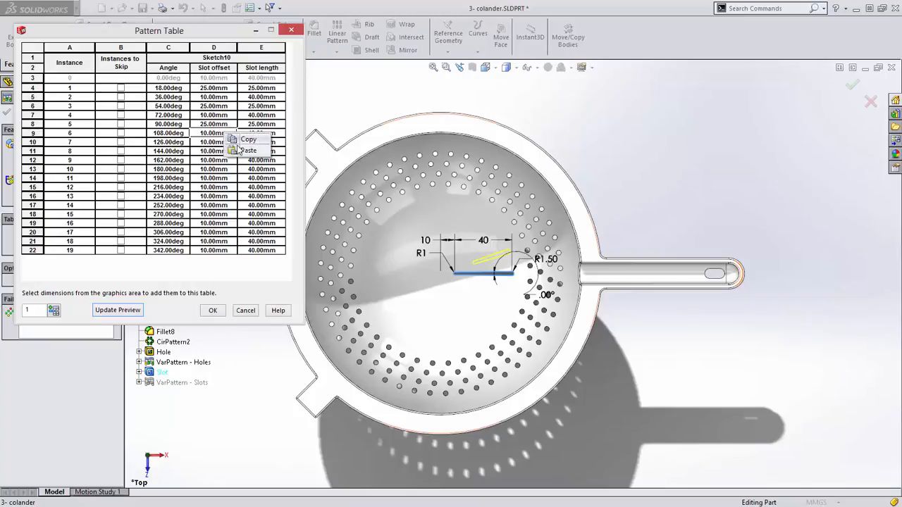
click(239, 151)
click(223, 160)
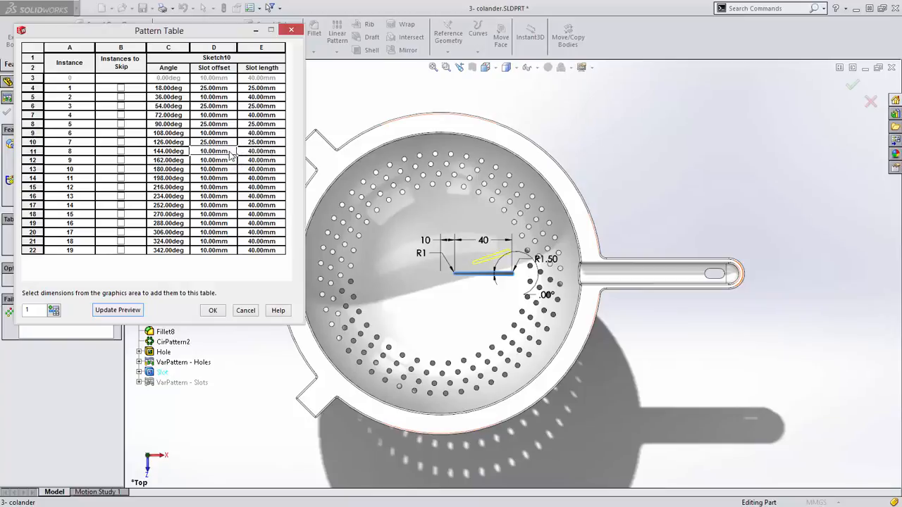
right_click(223, 160)
click(239, 169)
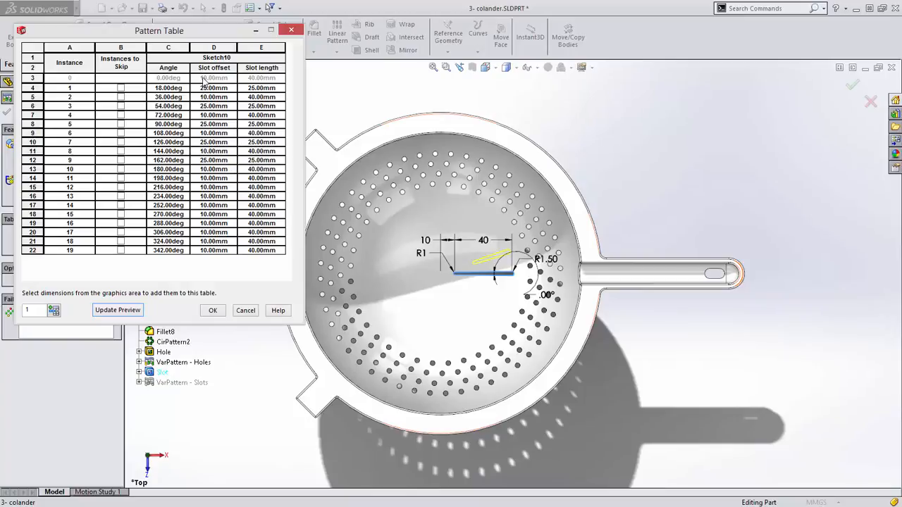
Copy the offset and length values of instances 0 to 9 onto instances 10 to 19 and create the slot variable pattern.
drag(203, 80, 253, 162)
right_click(255, 162)
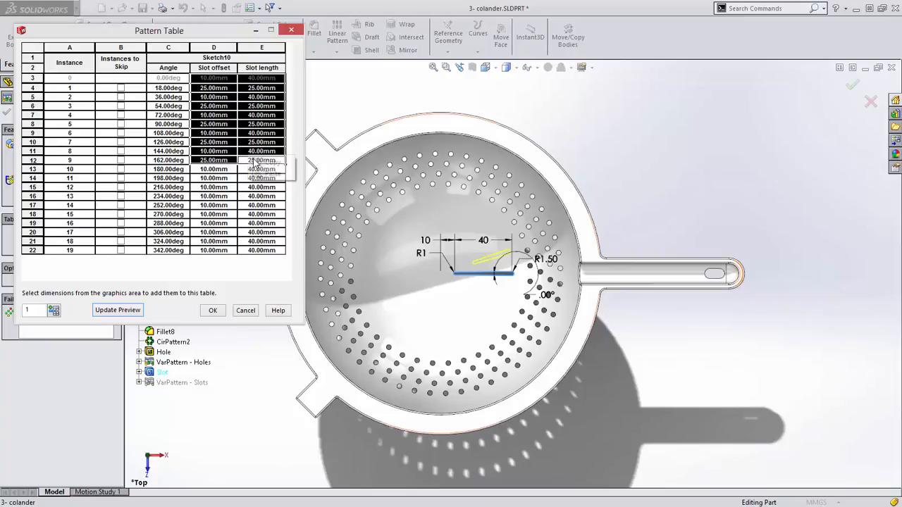
click(267, 167)
right_click(221, 173)
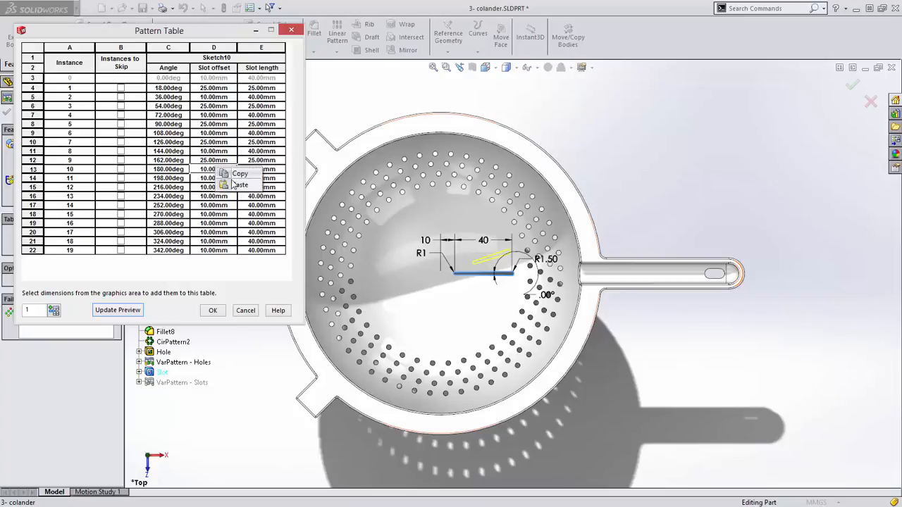
click(232, 186)
click(124, 310)
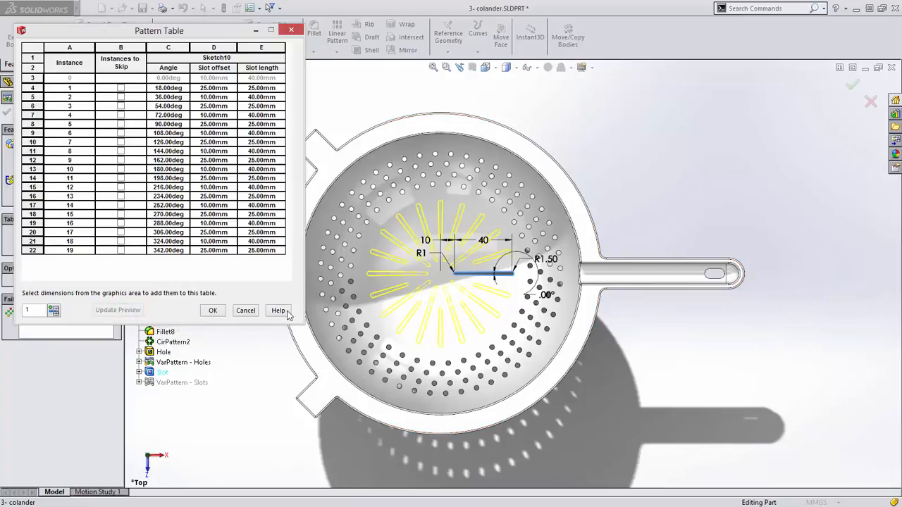
click(213, 311)
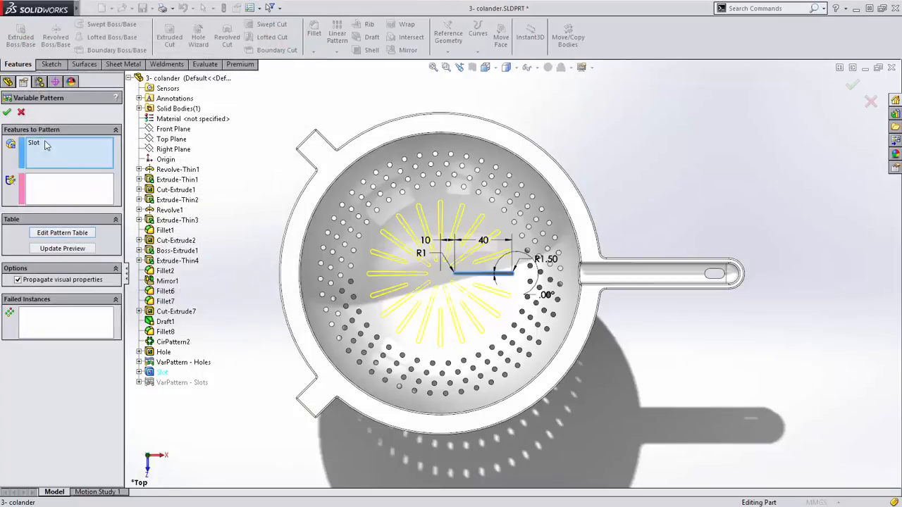
click(7, 114)
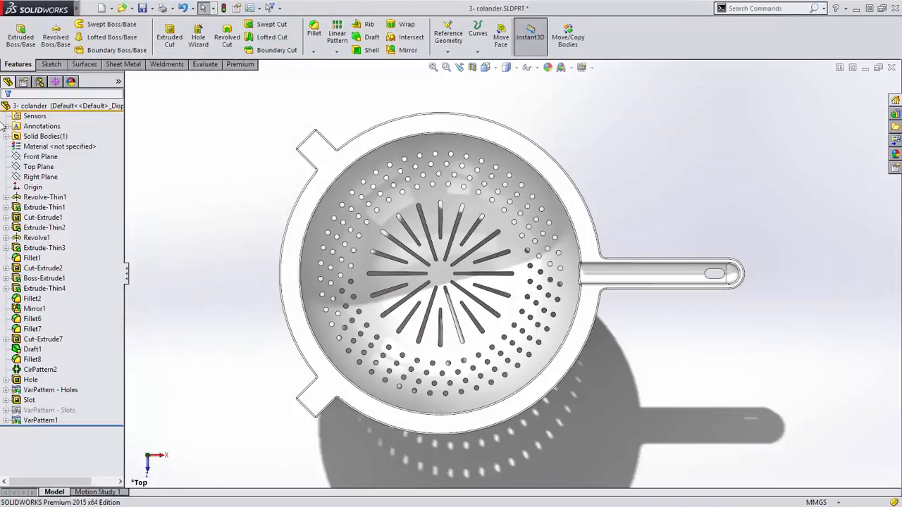
Expand VarPattern1 and select VarInstance2, 4, 5 and 3 in turn to examine their dimensions and slot geometry up close.
click(6, 419)
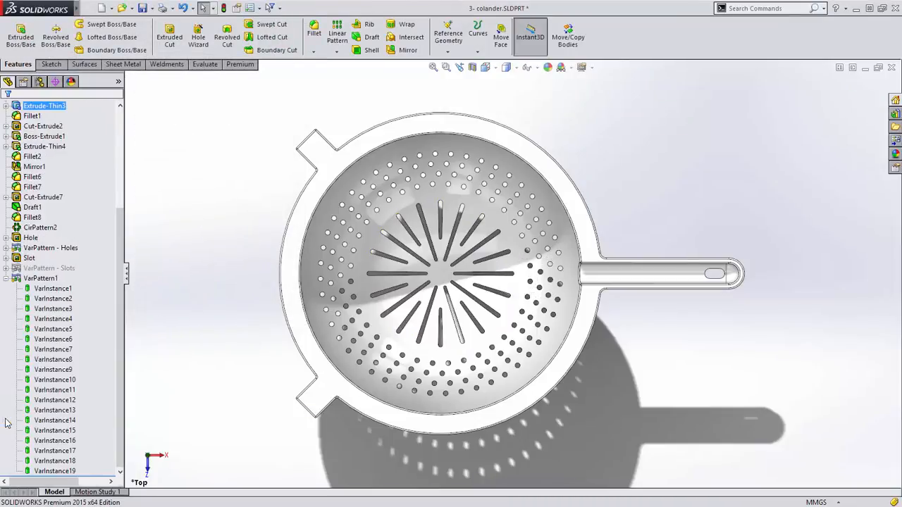
click(51, 299)
click(52, 320)
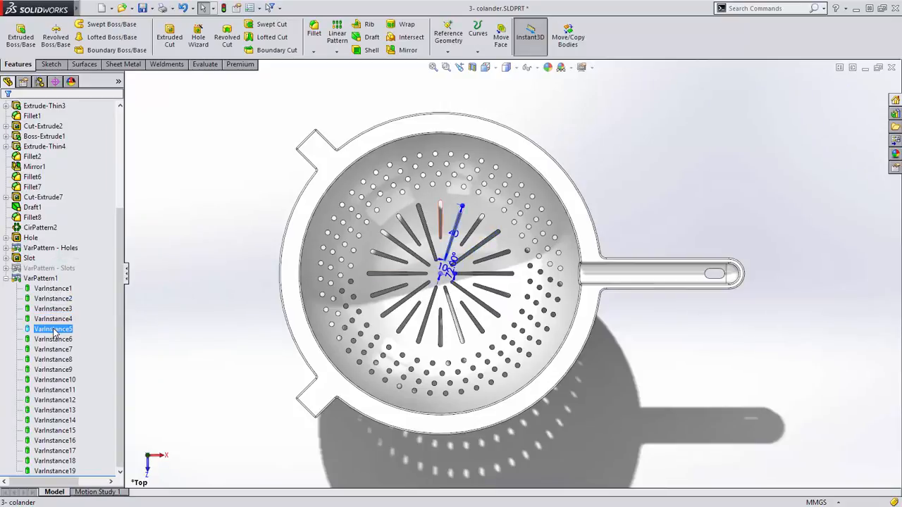
click(55, 329)
click(50, 310)
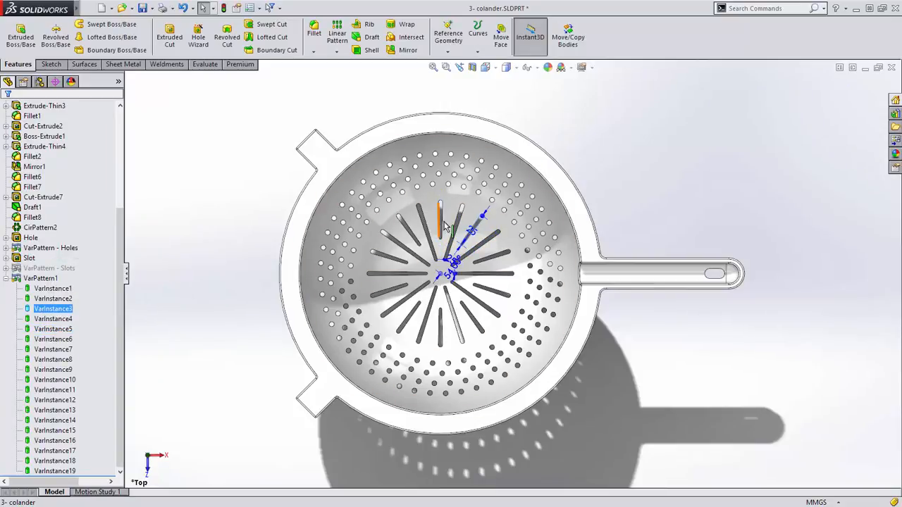
drag(483, 223, 484, 223)
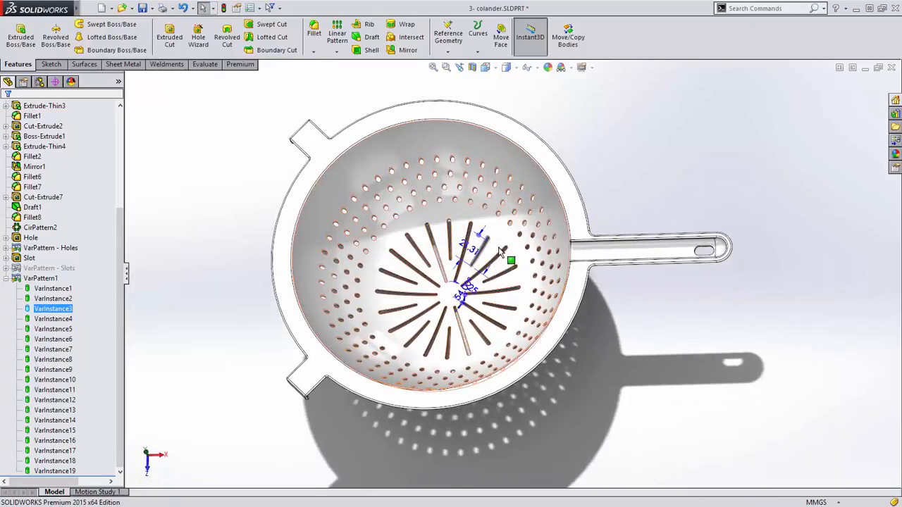
scroll(479, 243, down, 5)
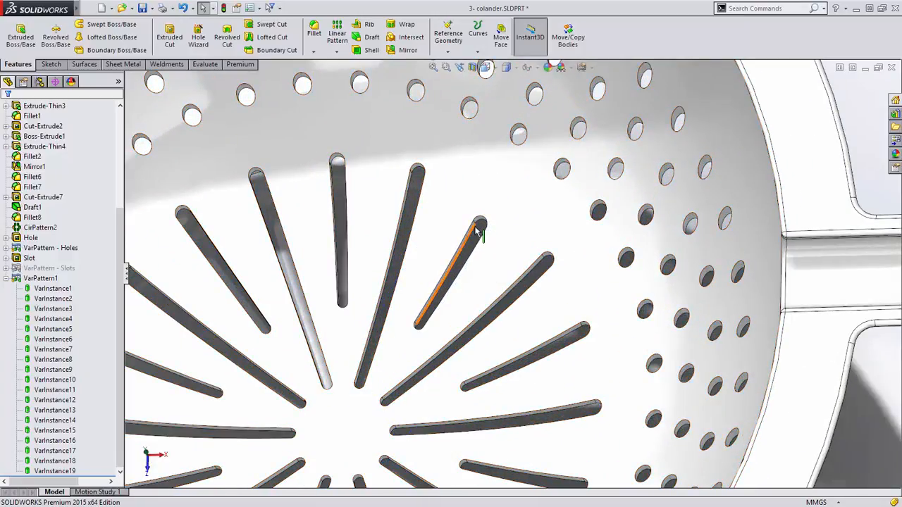
scroll(479, 227, down, 3)
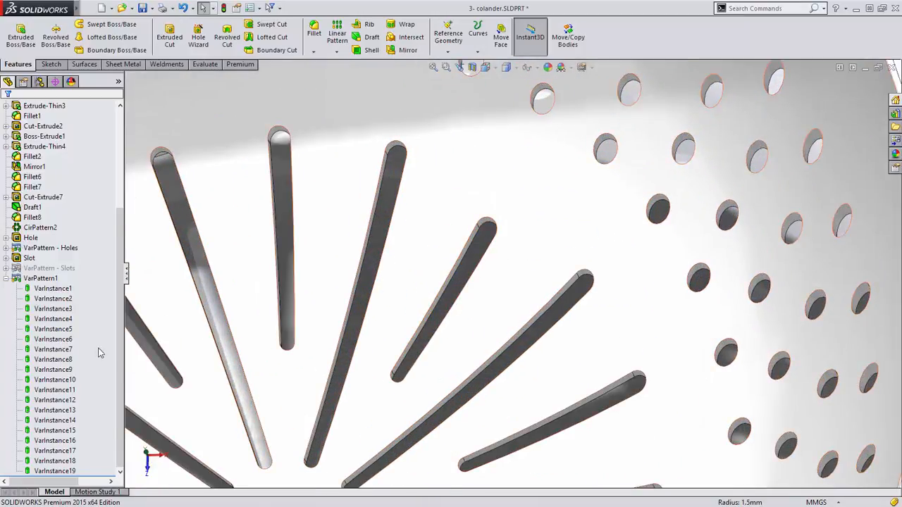
Suppress VarInstance3 and delete VarInstance2 from the slot variable pattern.
click(53, 309)
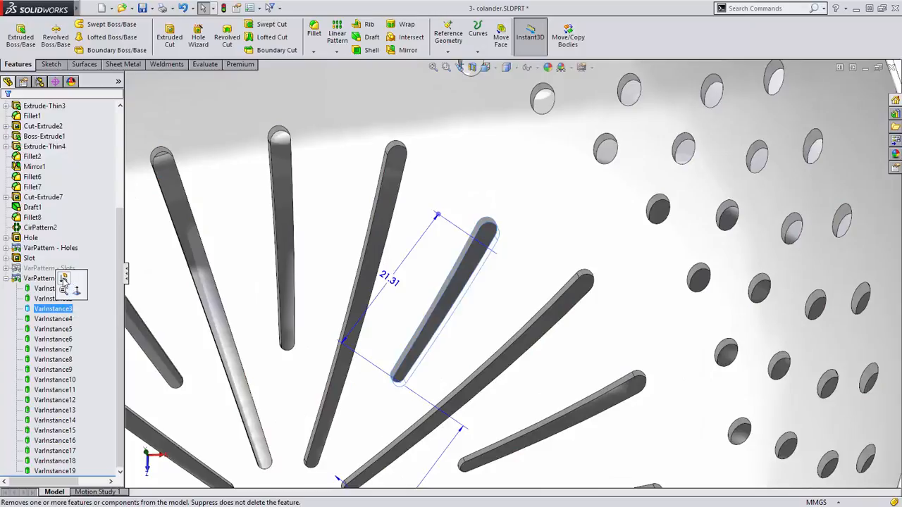
click(64, 280)
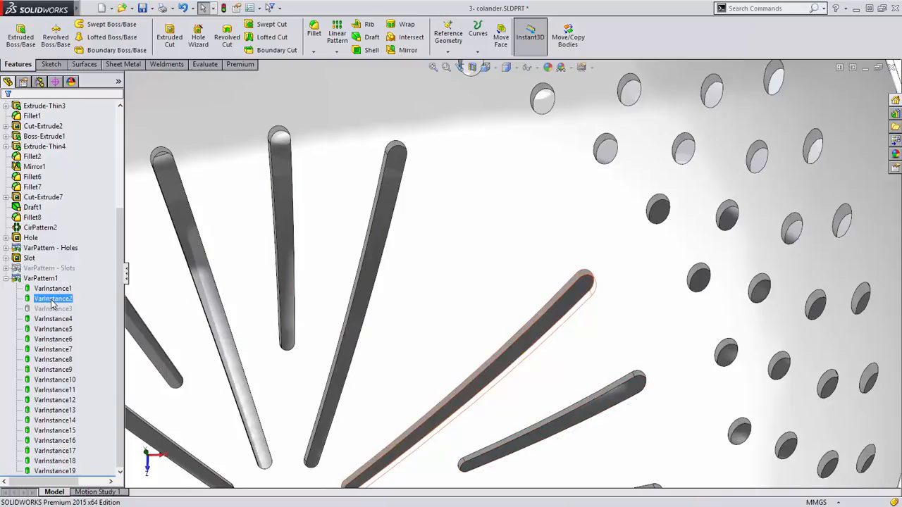
right_click(58, 303)
click(60, 306)
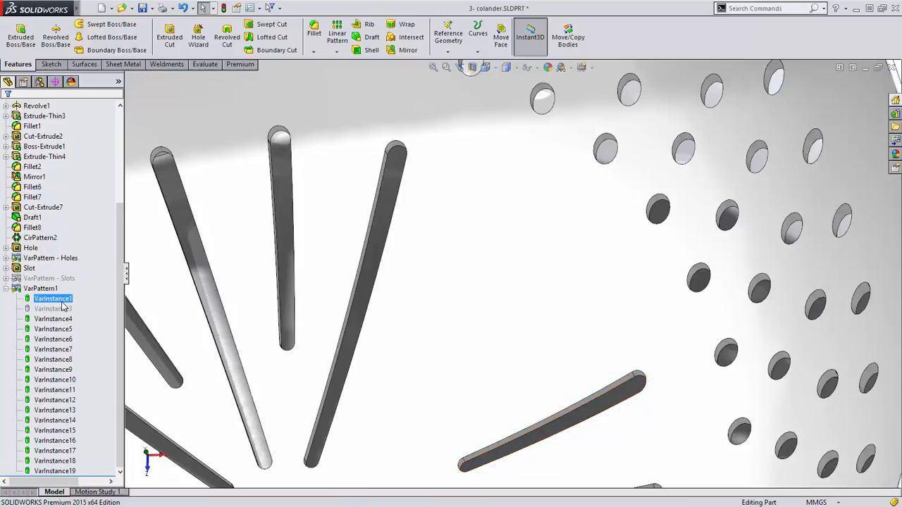
key(f)
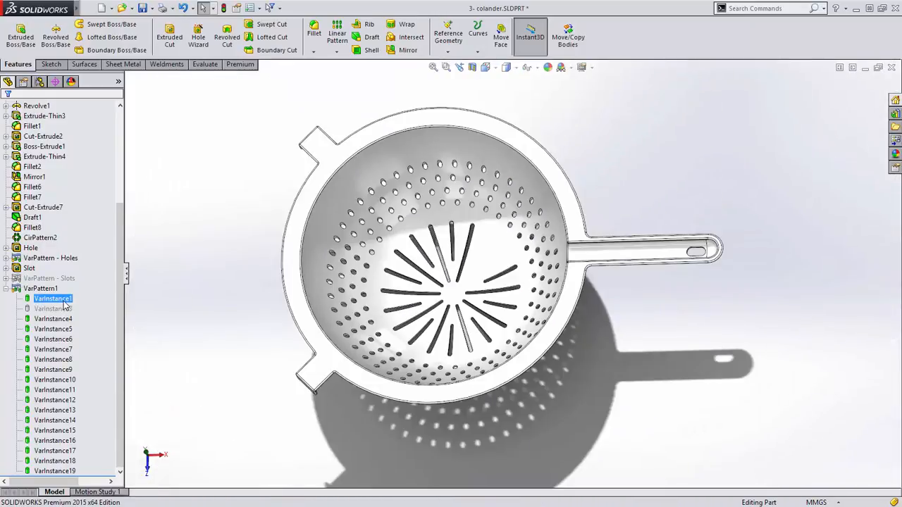
Select the VarPattern - Holes feature, its seed Hole feature and Sketch12 to examine the dimensions that drive them.
click(53, 259)
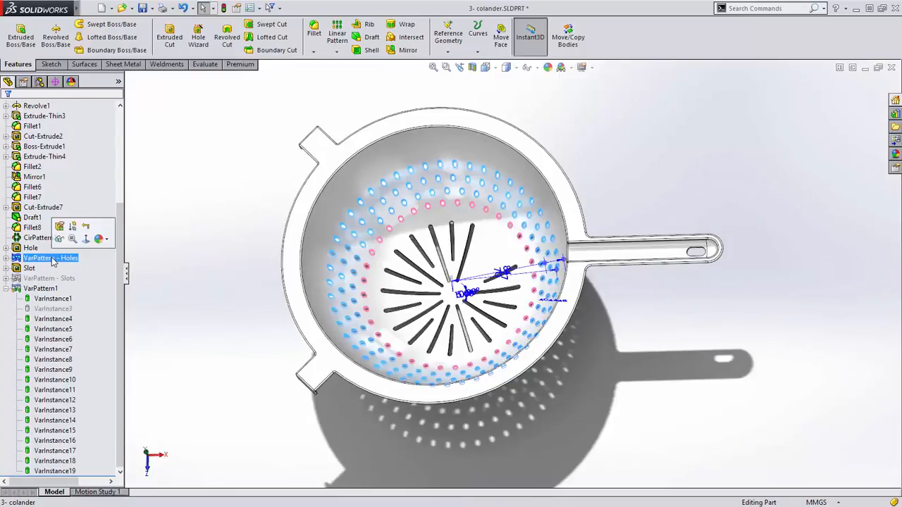
click(30, 248)
click(7, 248)
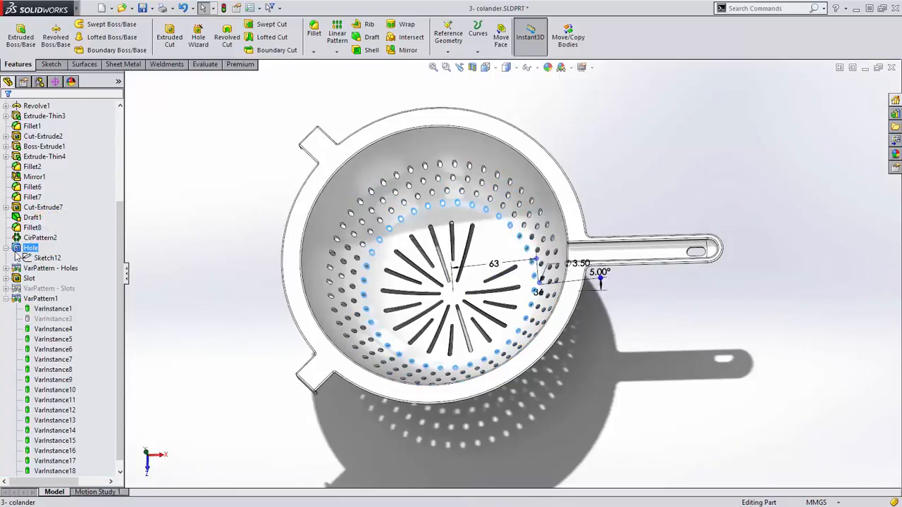
click(39, 259)
key(ctrl+5)
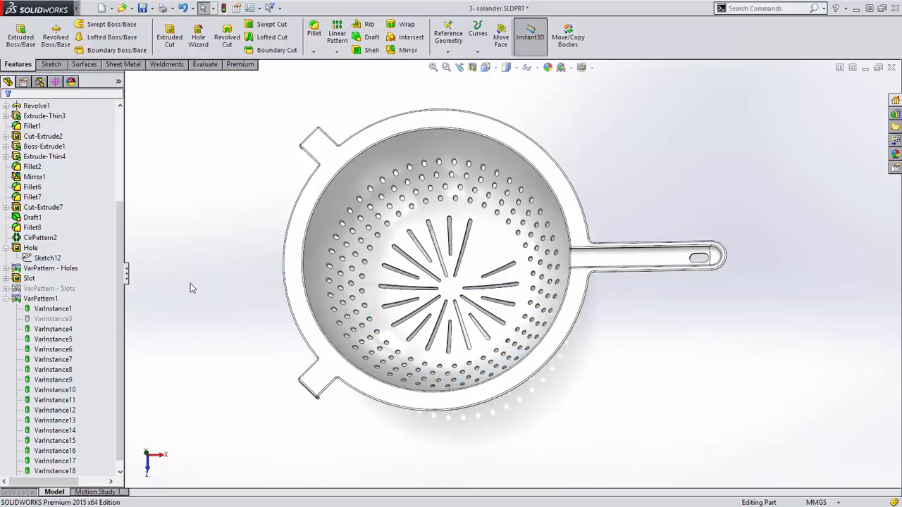
Edit VarPattern - Holes to review the pitch circle, instances and angle columns in its pattern table, and close the feature.
click(53, 268)
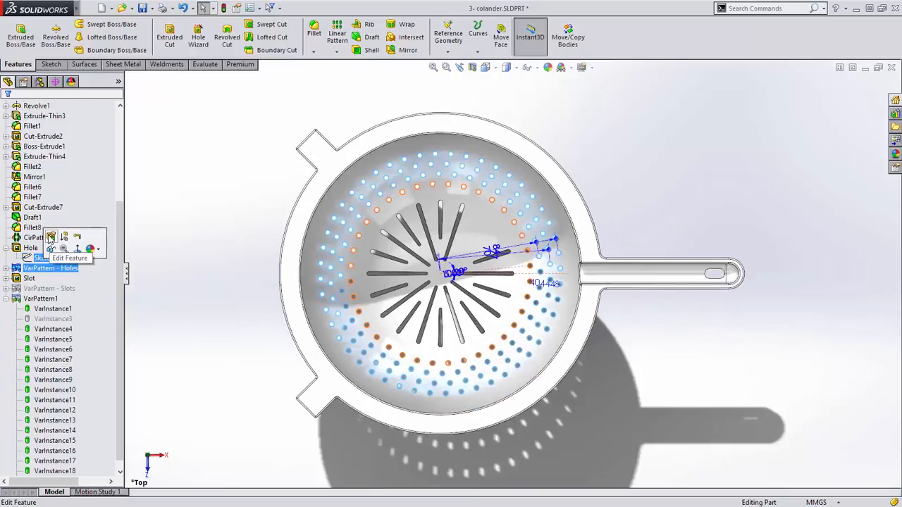
click(49, 239)
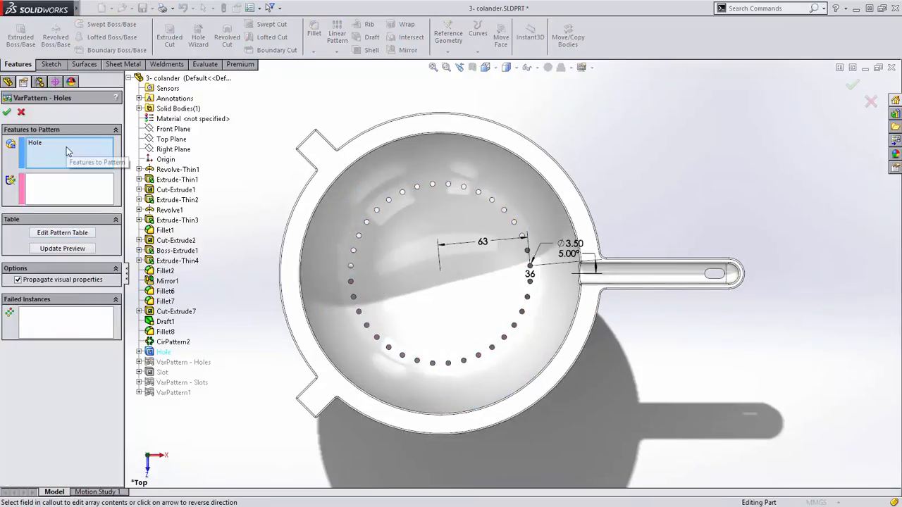
click(62, 233)
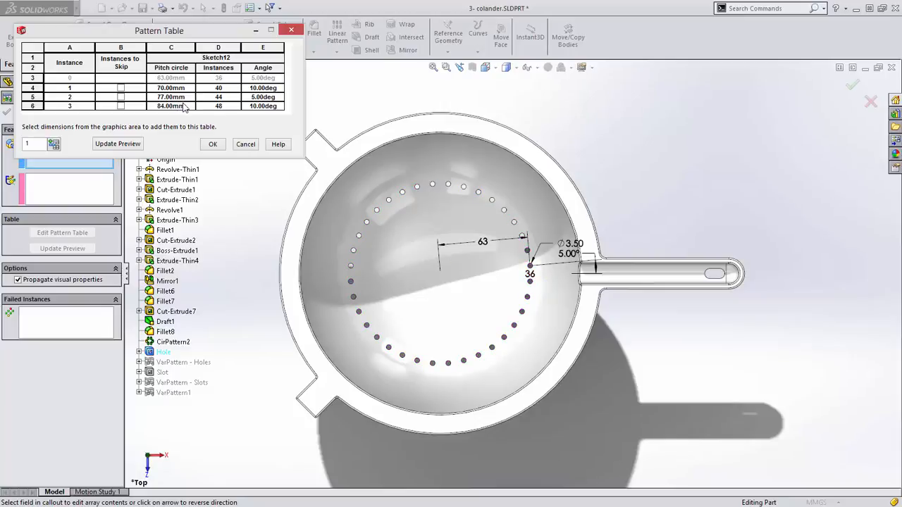
click(214, 144)
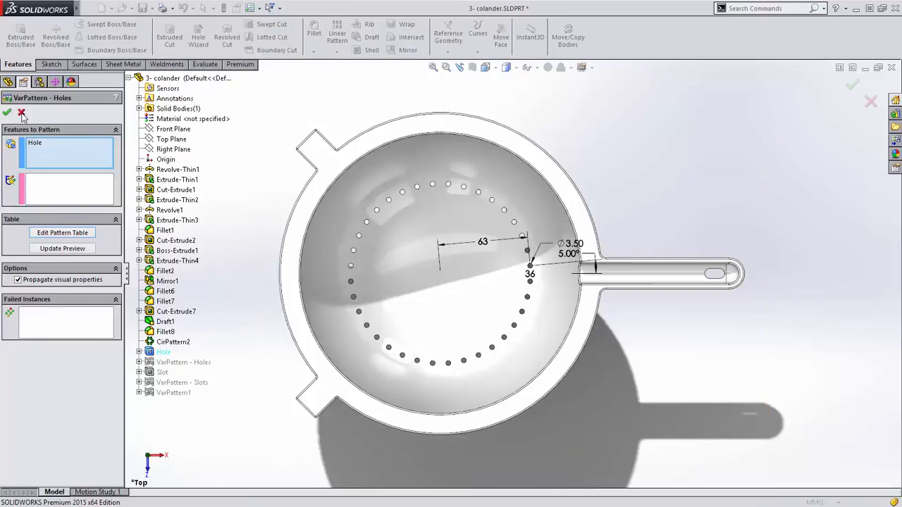
click(6, 112)
click(71, 268)
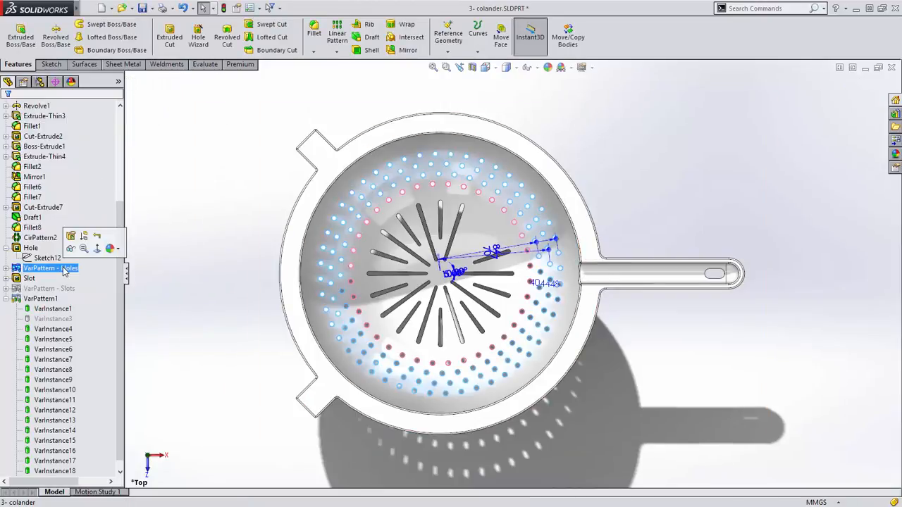
click(153, 277)
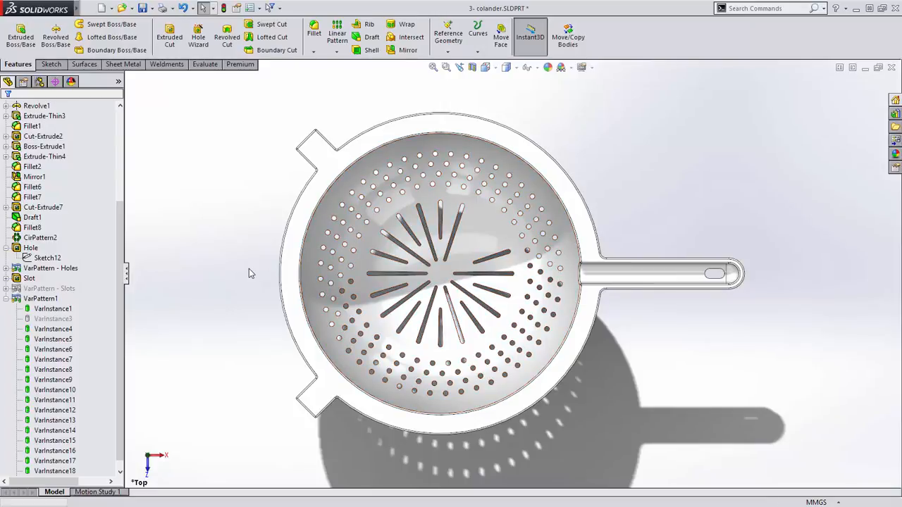
Switch to the football spikes2 part and select its VarPattern1 feature to examine the pattern dimensions.
key(ctrl+Tab)
click(403, 271)
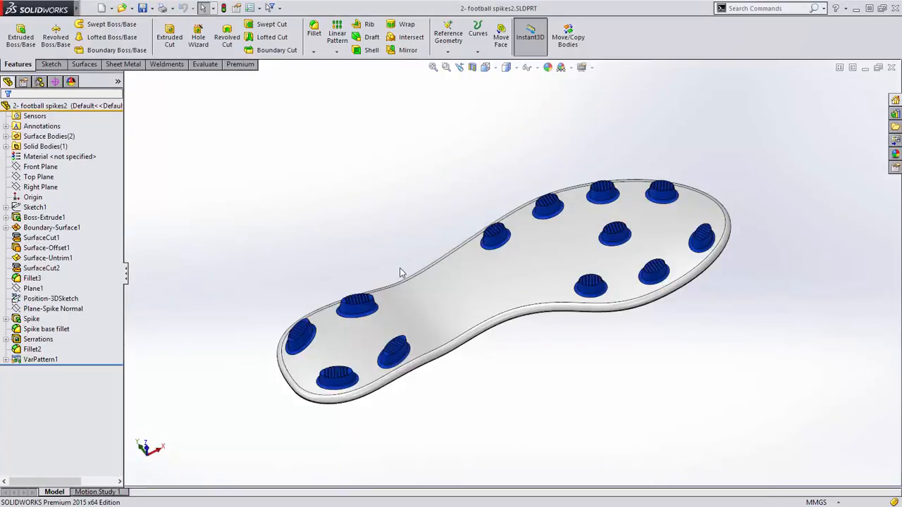
click(47, 359)
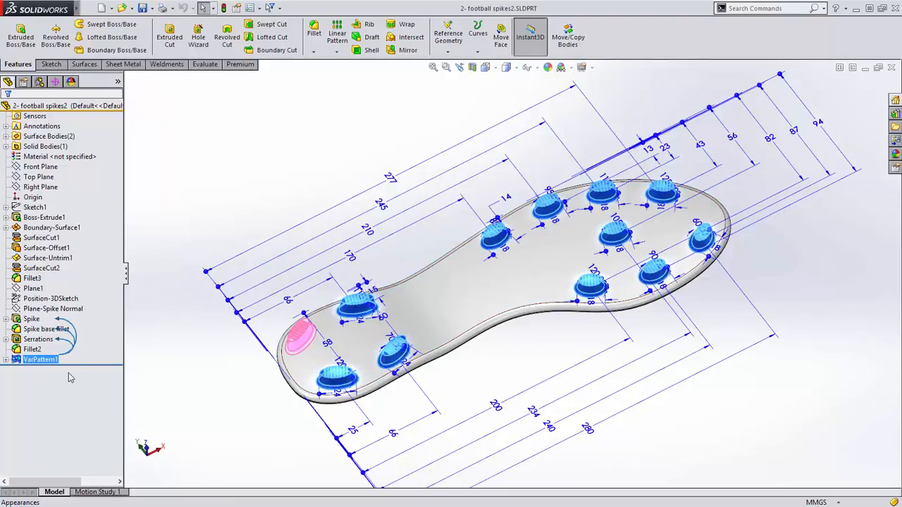
Edit the spike variable pattern and enlarge its pattern table to review the X-pos, Y-pos, Angle and Length columns.
right_click(50, 360)
click(51, 268)
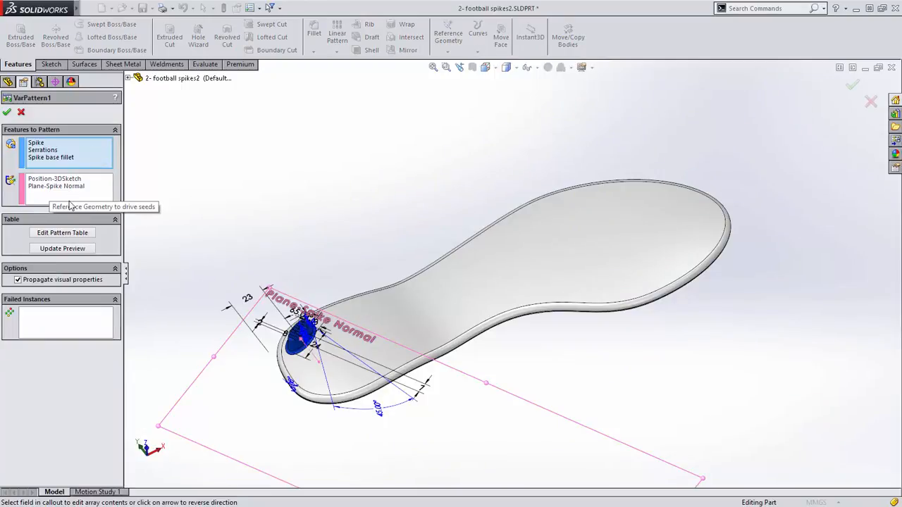
click(63, 233)
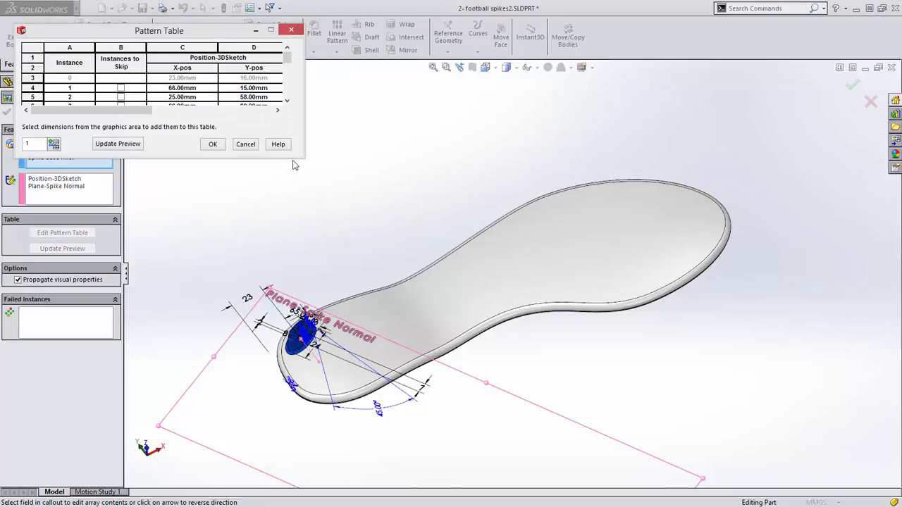
drag(298, 157, 419, 238)
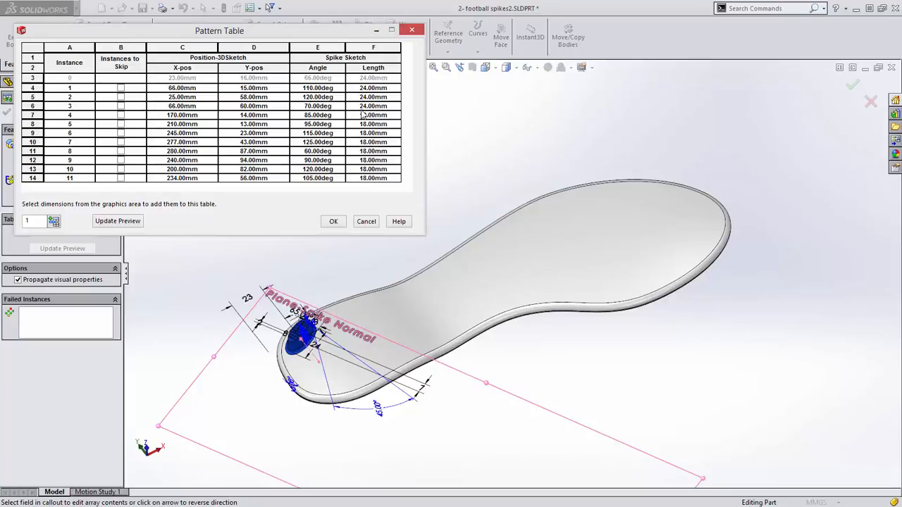
Dismiss the spike pattern table without changes and accept the VarPattern1 feature.
click(365, 223)
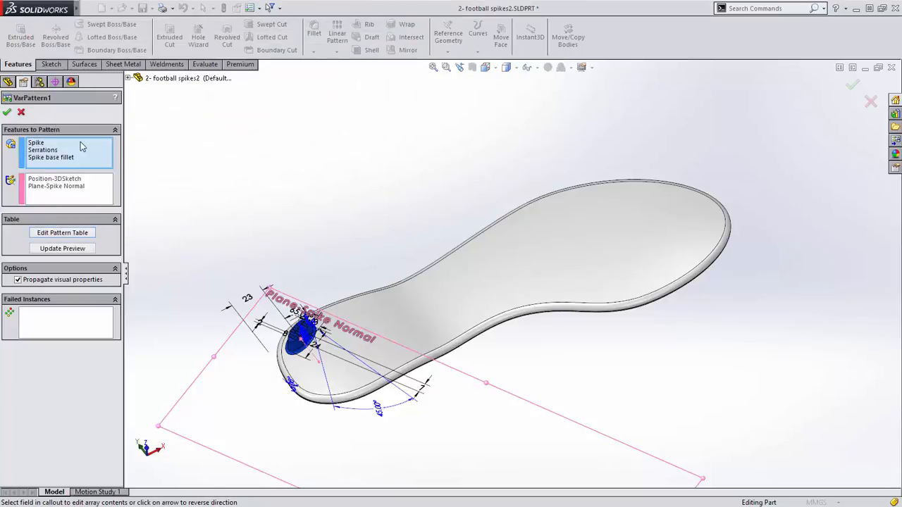
click(6, 112)
Set the X-position dimension of the last spike instance, VarInstance18, to 200 mm directly in the model.
click(6, 360)
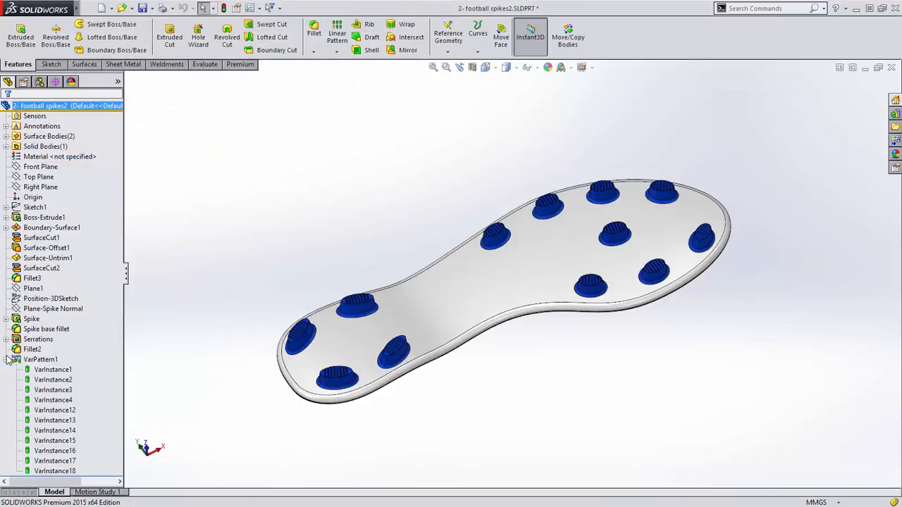
click(55, 471)
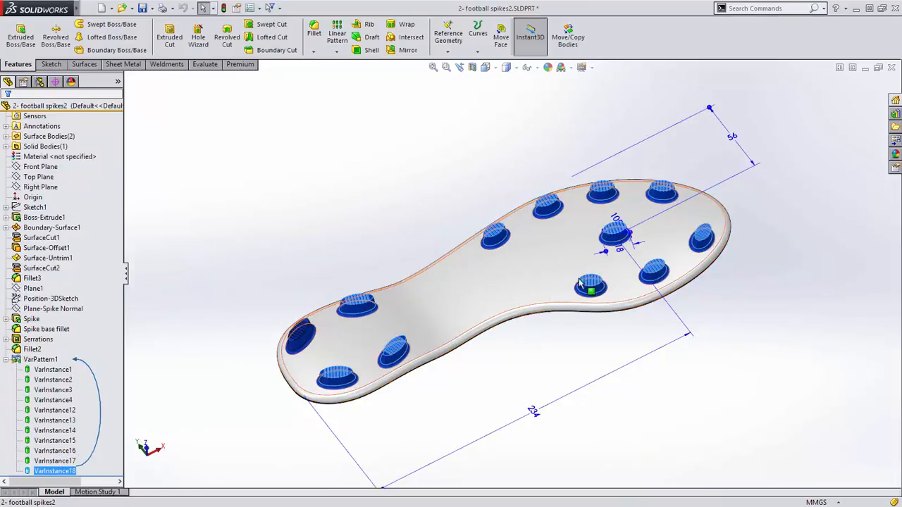
click(531, 413)
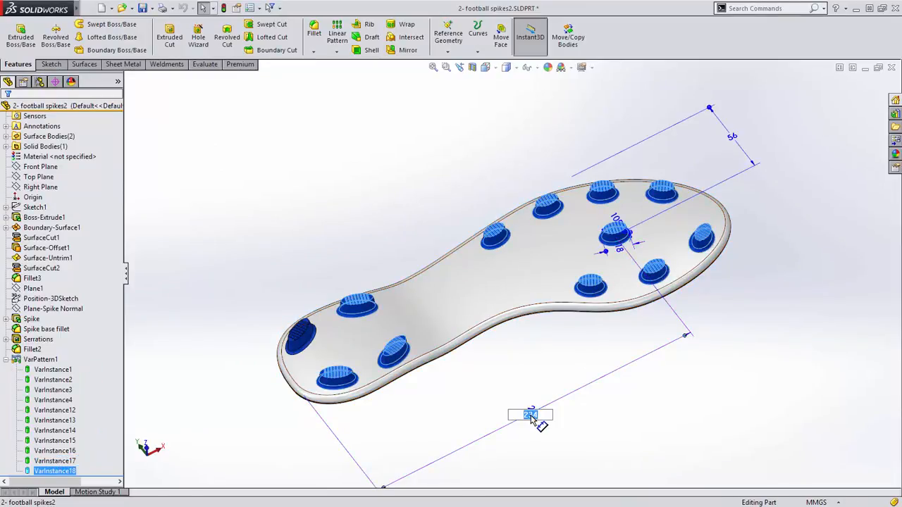
key(Return)
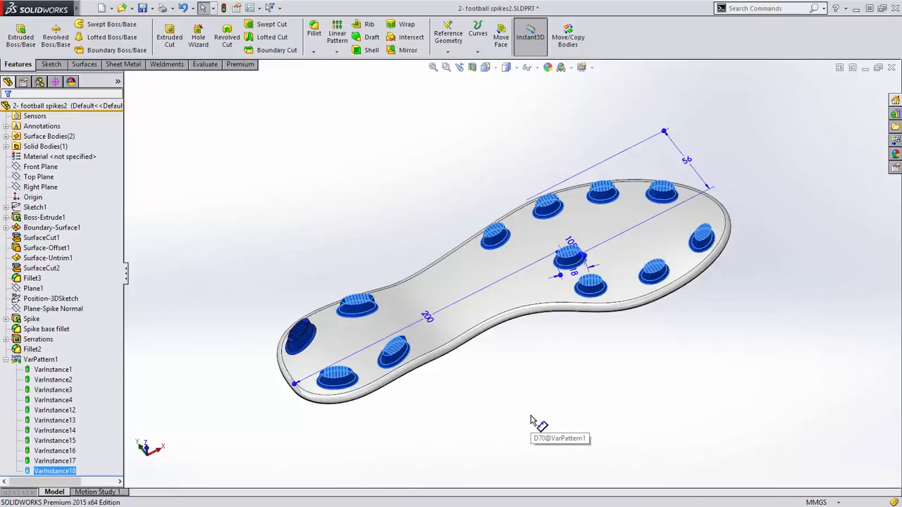
key(Escape)
Switch to the 1- sole-splines part and select VarPattern1 and its seed Sole Sketch to examine their dimensions.
key(ctrl+Tab)
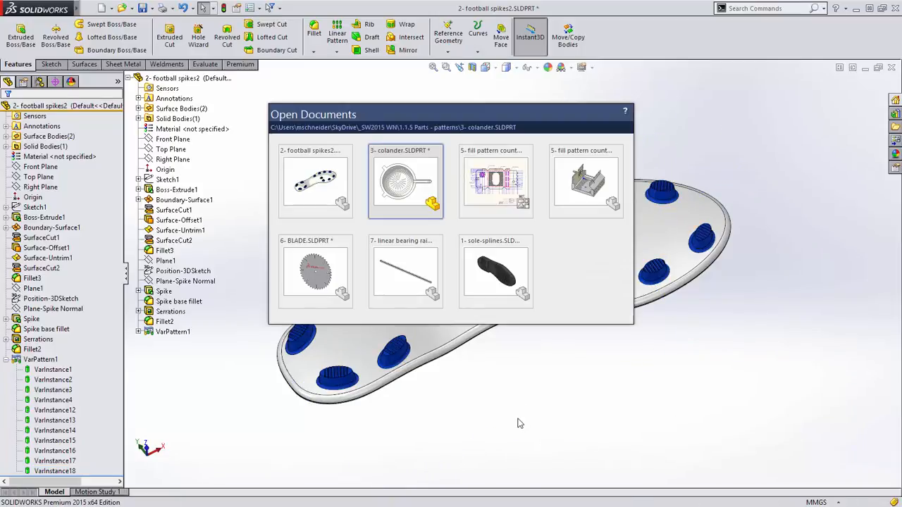
click(507, 280)
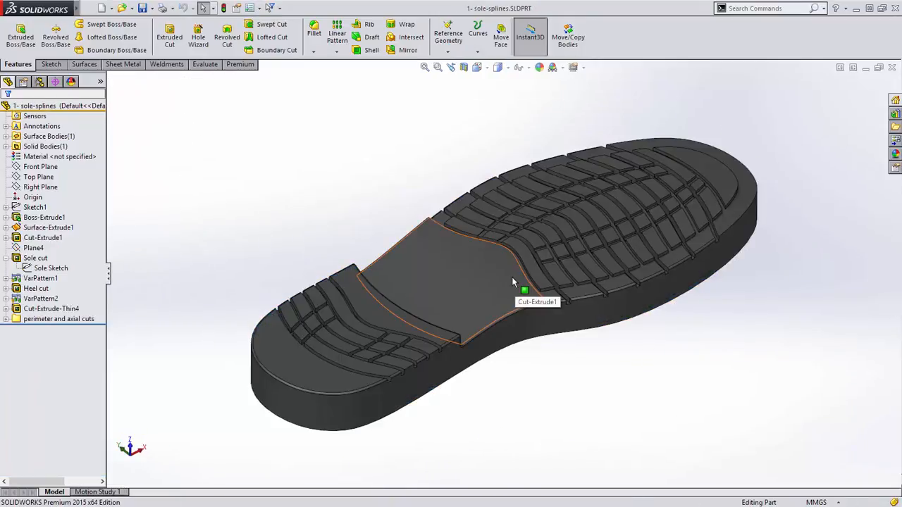
click(28, 278)
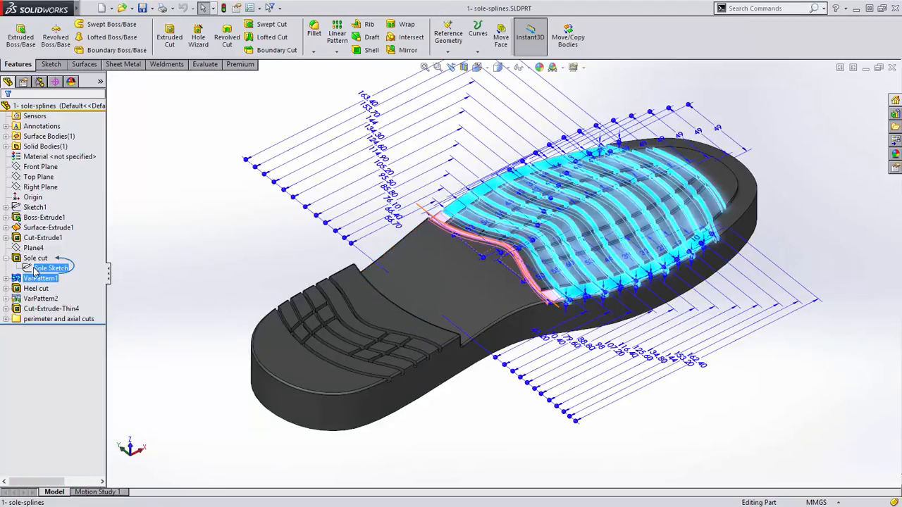
click(36, 271)
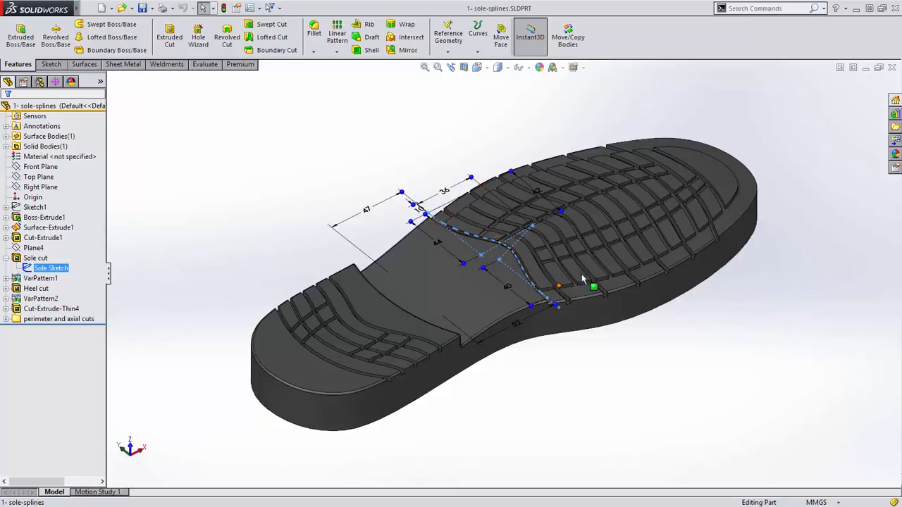
key(Escape)
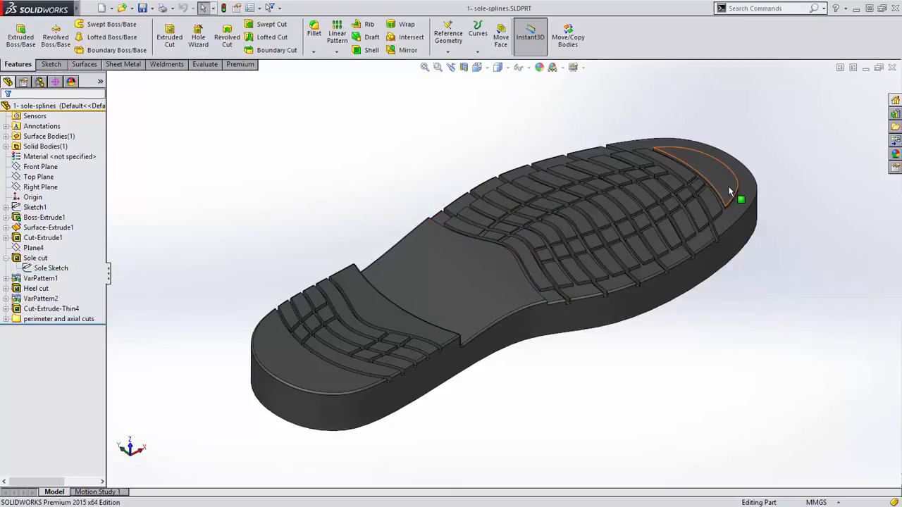
Examine the patterned tread cuts edge-on from the Top view and up close along the sole's curved underside.
click(477, 67)
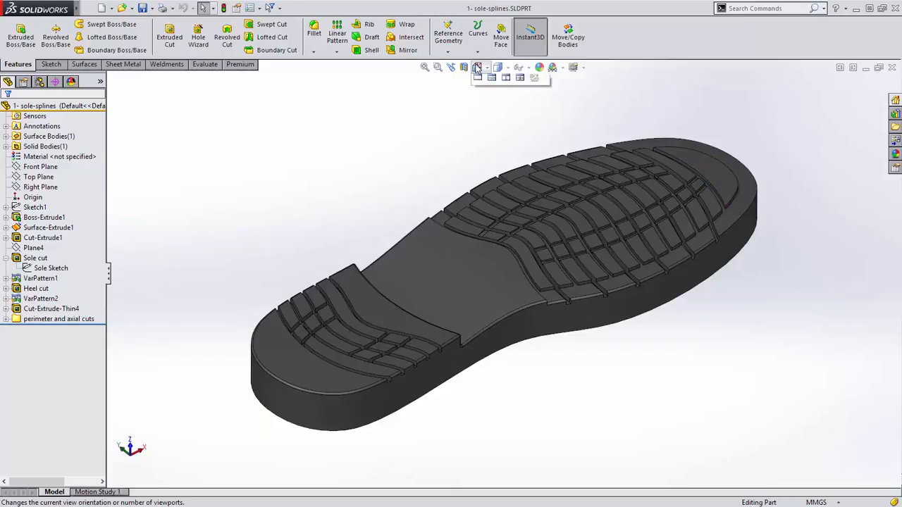
click(491, 96)
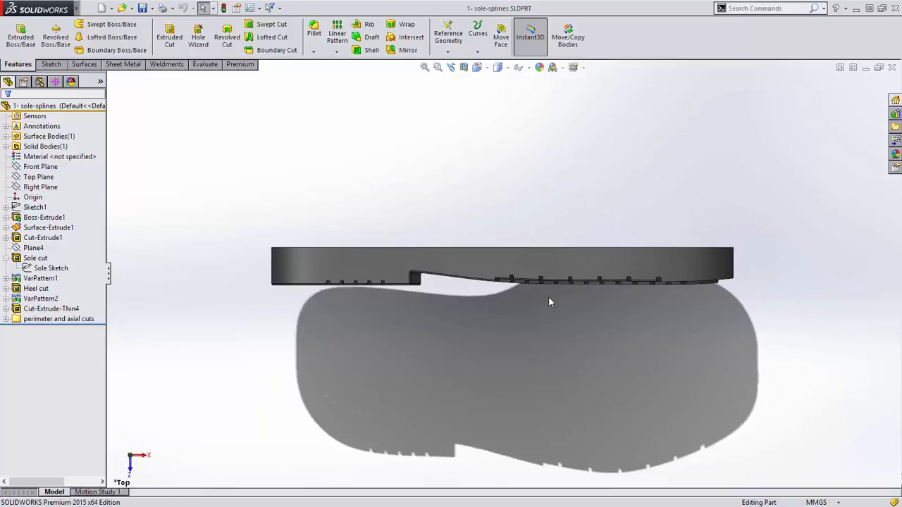
scroll(548, 297, down, 5)
ctrl+middle_drag(547, 295, 491, 285)
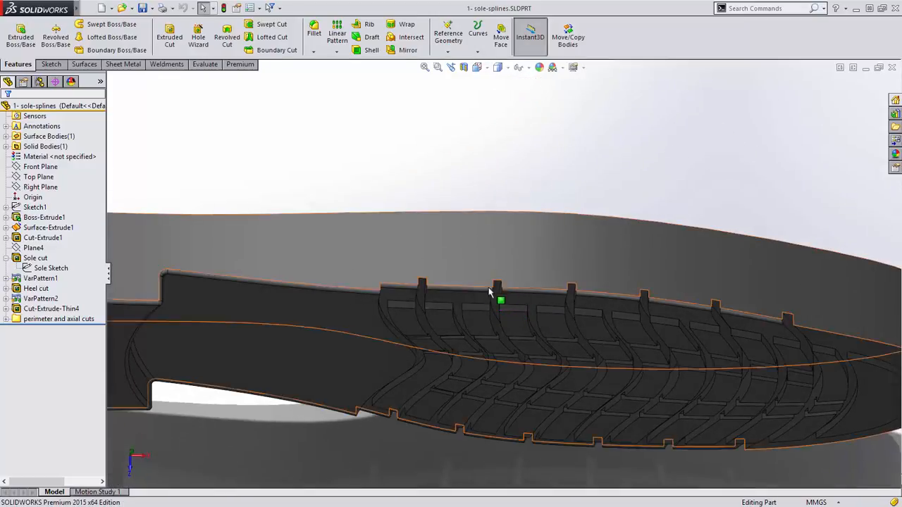